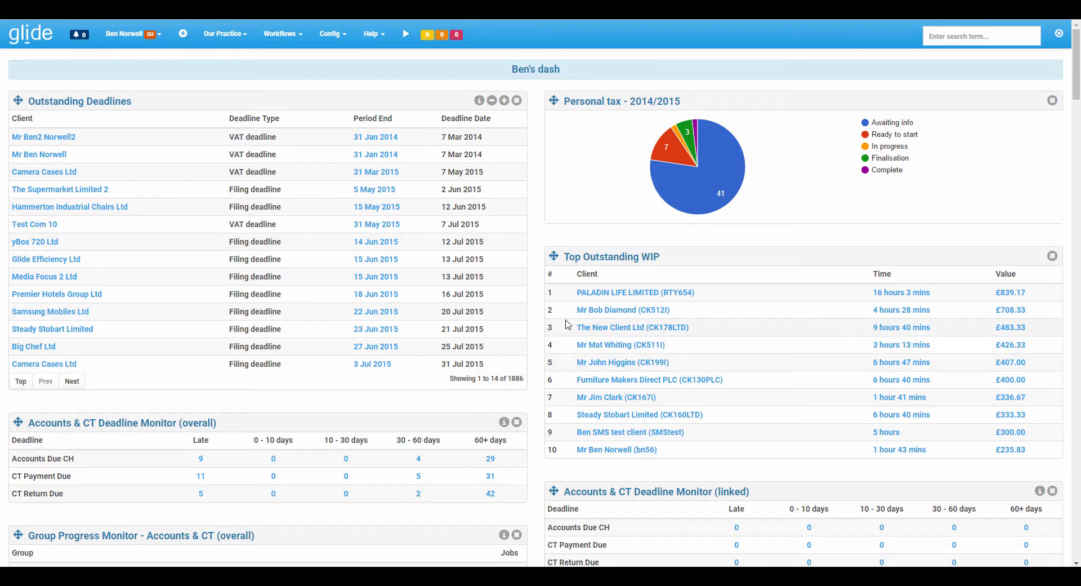
Open the VAT returns workflow system's workflow routes and find the alert message triggers of the Standard workflow.
click(334, 40)
click(354, 119)
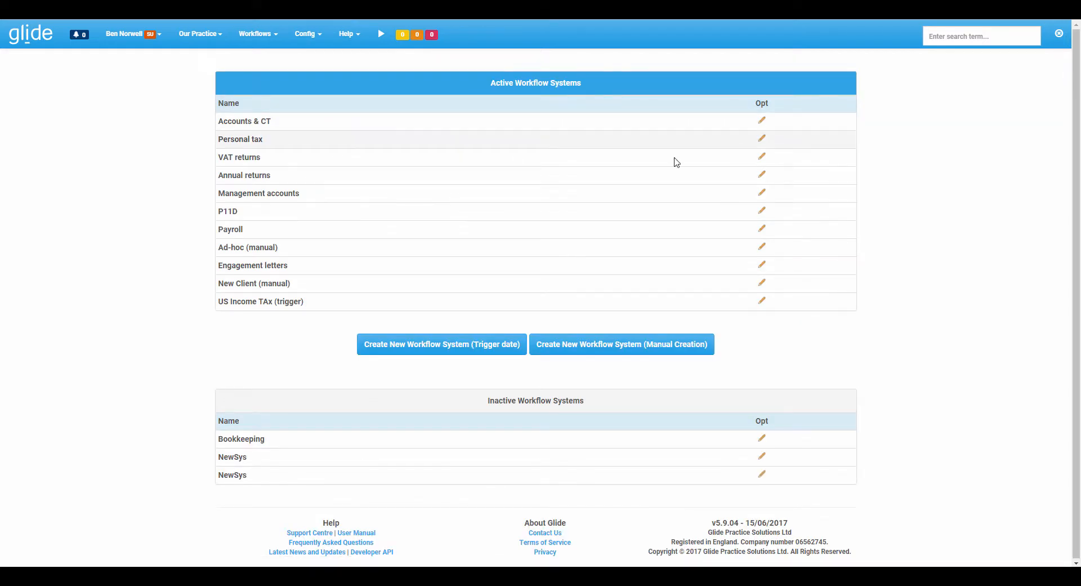
click(762, 157)
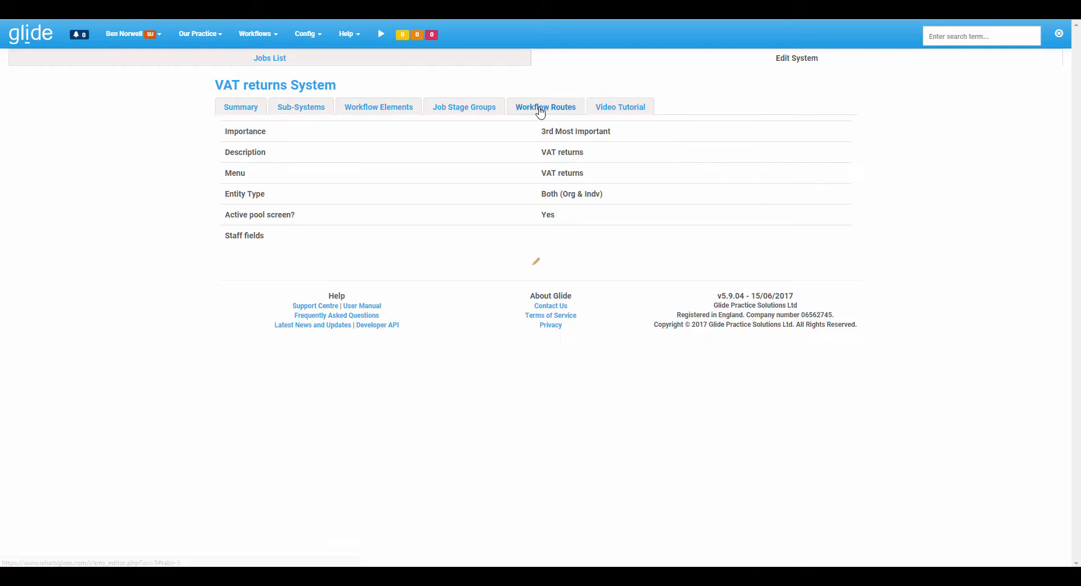
click(540, 111)
scroll(512, 255, down, 5)
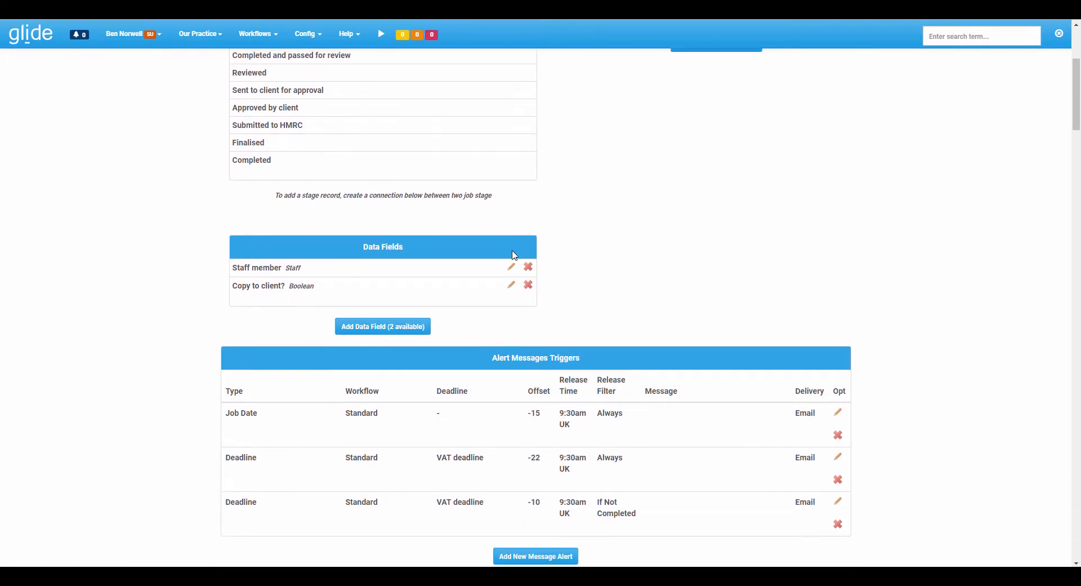
scroll(515, 225, up, 4)
scroll(521, 270, down, 6)
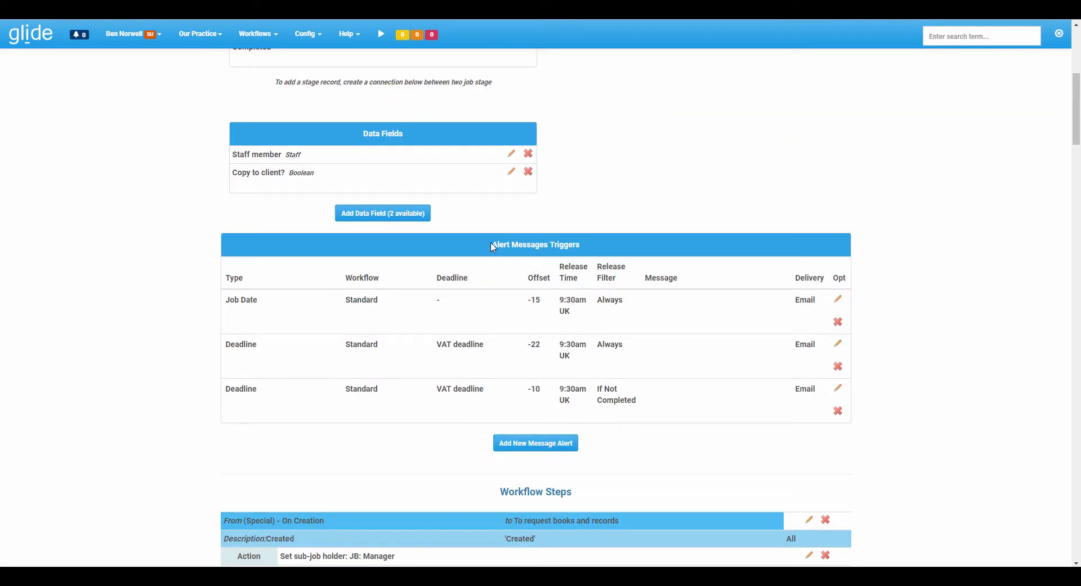
drag(493, 246, 582, 243)
click(674, 206)
Check the delivery target options of the VAT deadline alert with the -10 offset, leaving the trigger unsaved.
click(838, 390)
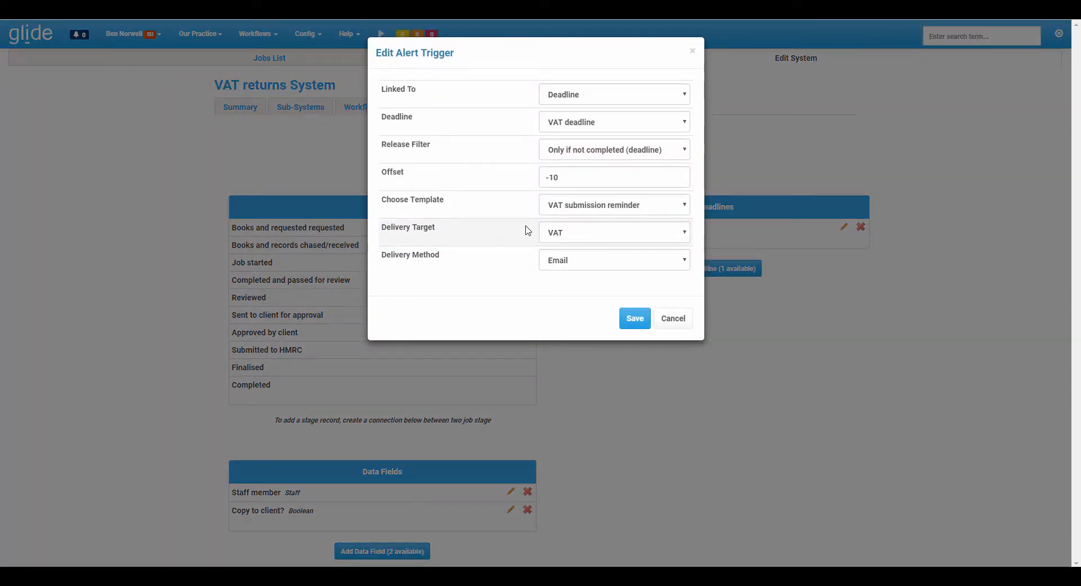
click(563, 232)
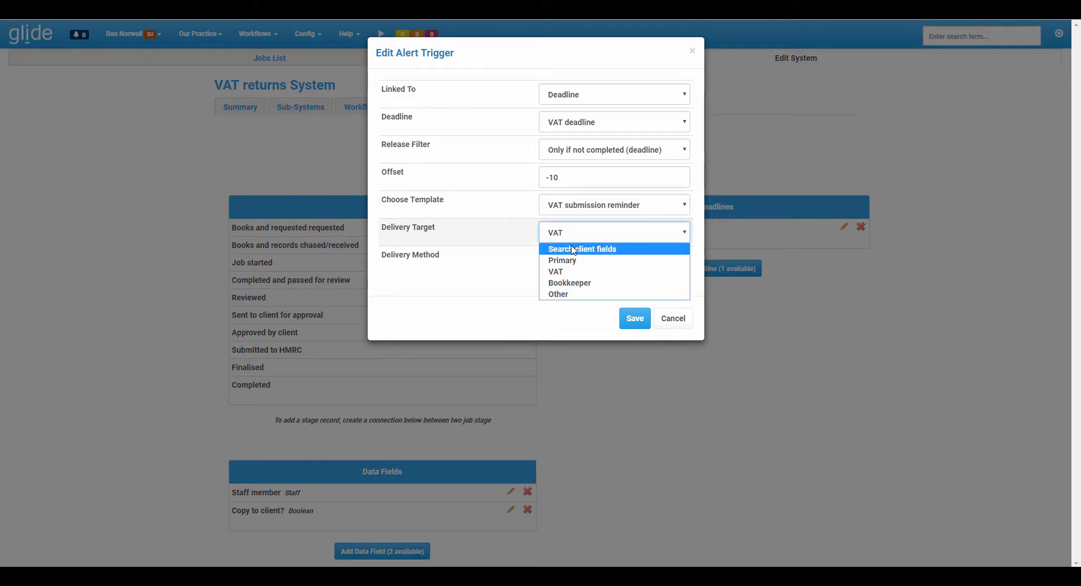
click(670, 319)
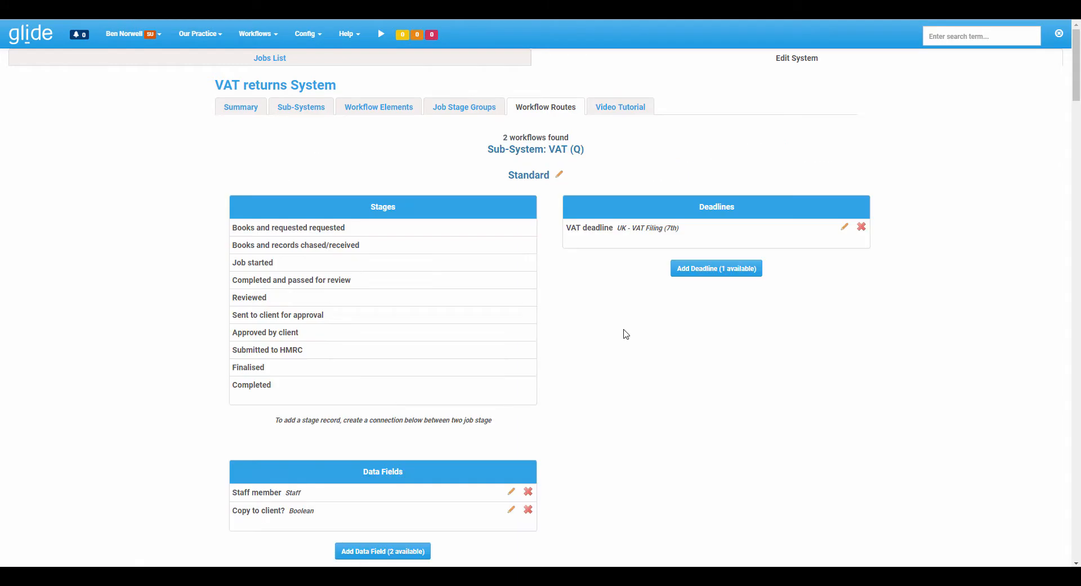
Inspect the recipient options of the client email action on the "Reviewed - can send to client" step, without saving.
scroll(625, 336, down, 20)
scroll(620, 337, down, 15)
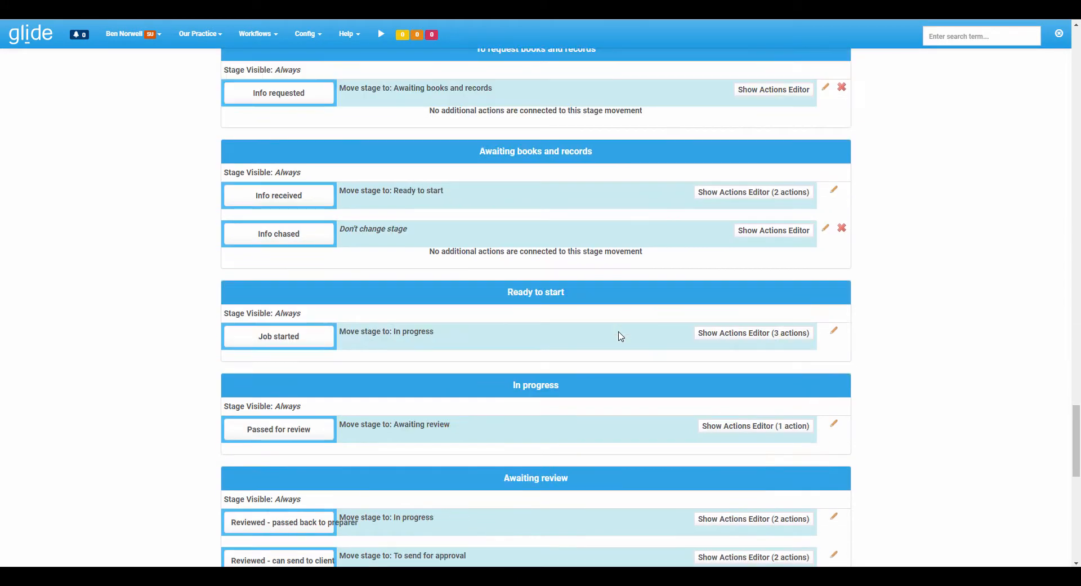
scroll(620, 337, up, 2)
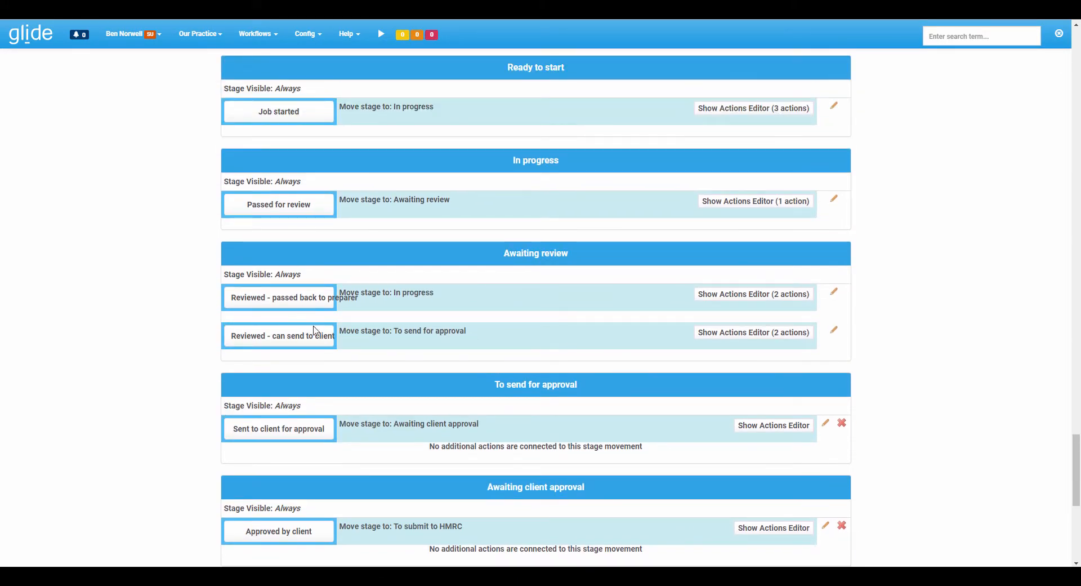
click(789, 332)
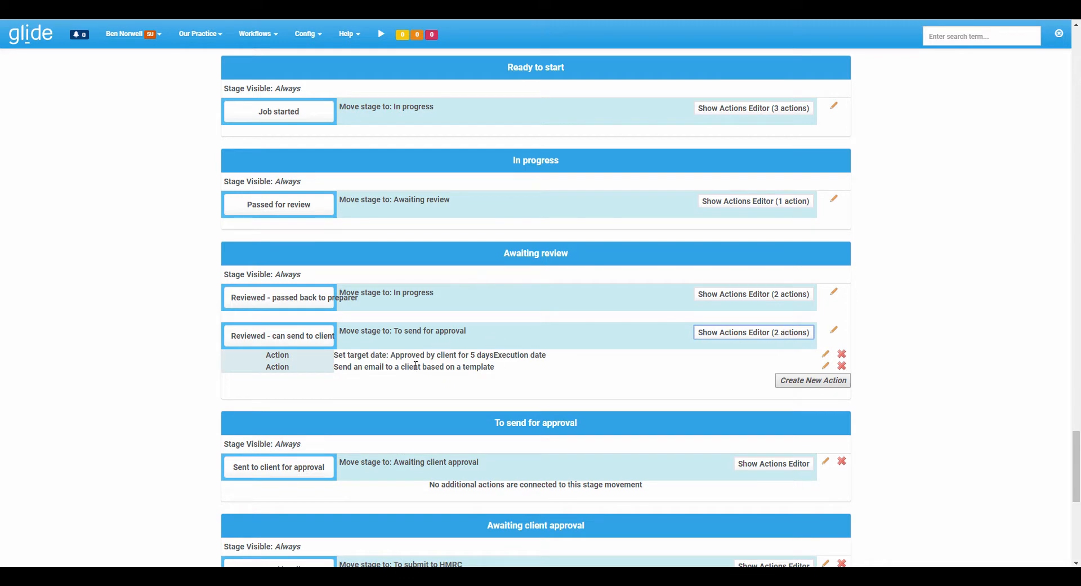
click(826, 367)
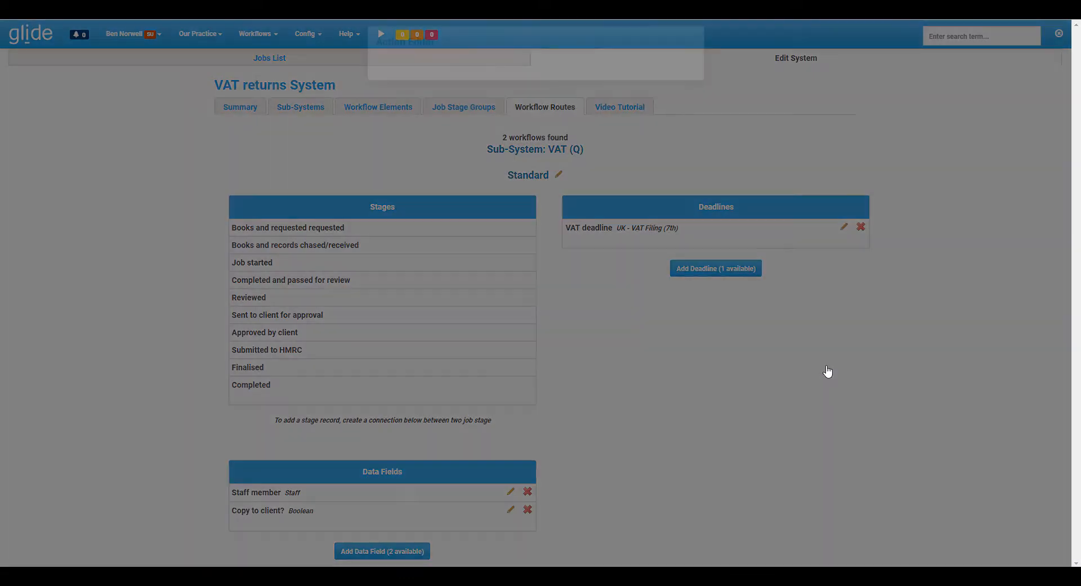
click(565, 134)
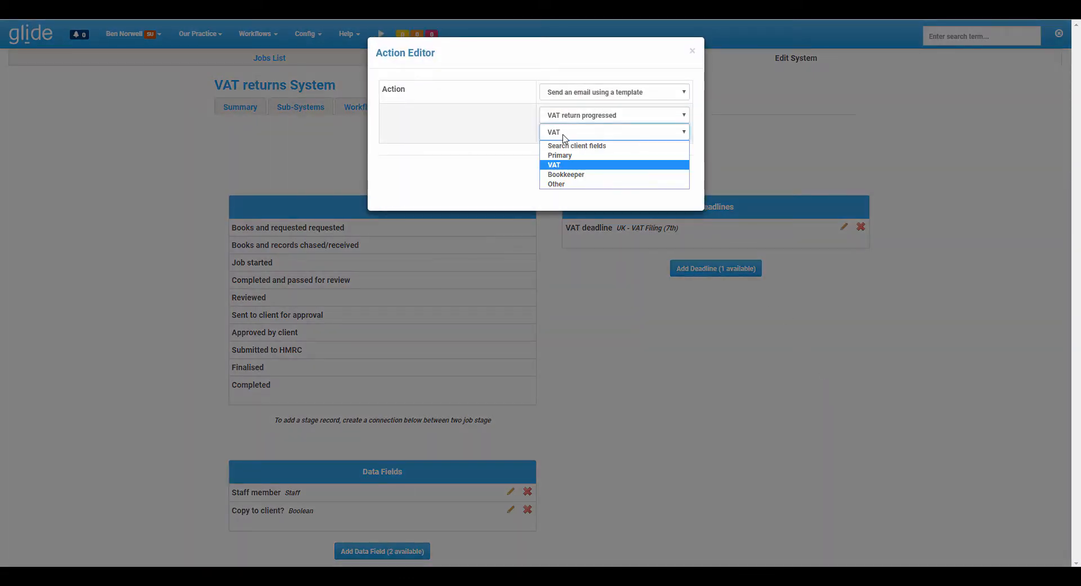
click(549, 165)
click(661, 182)
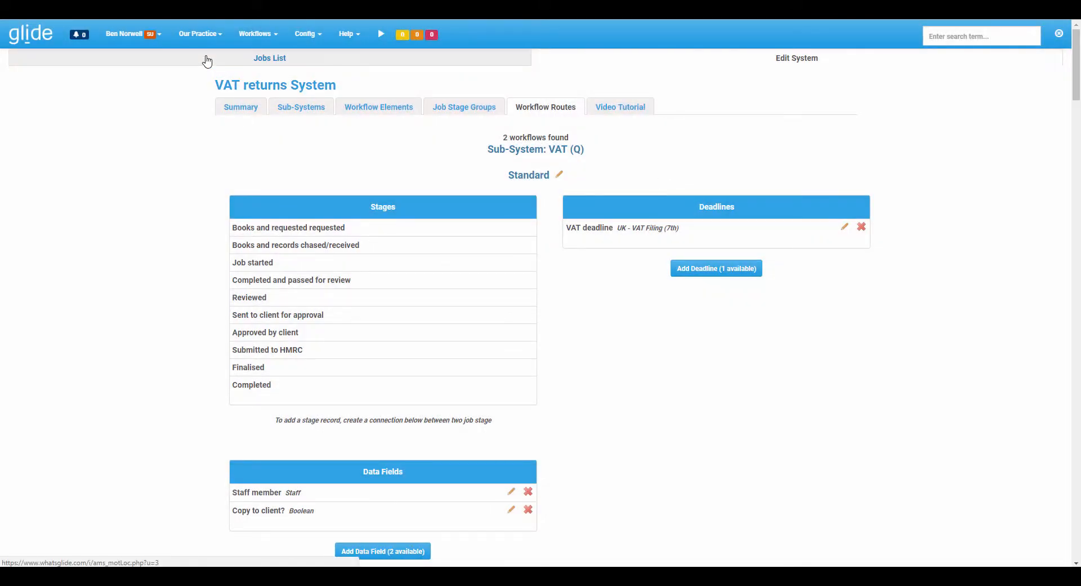
Open the practice's client list and show its bulk operations.
click(204, 36)
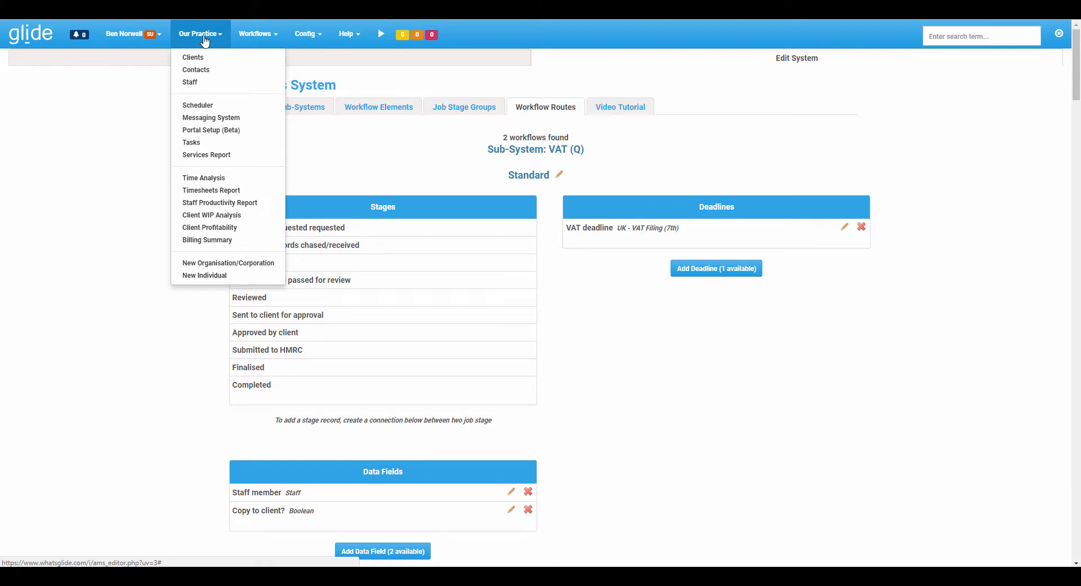
click(197, 57)
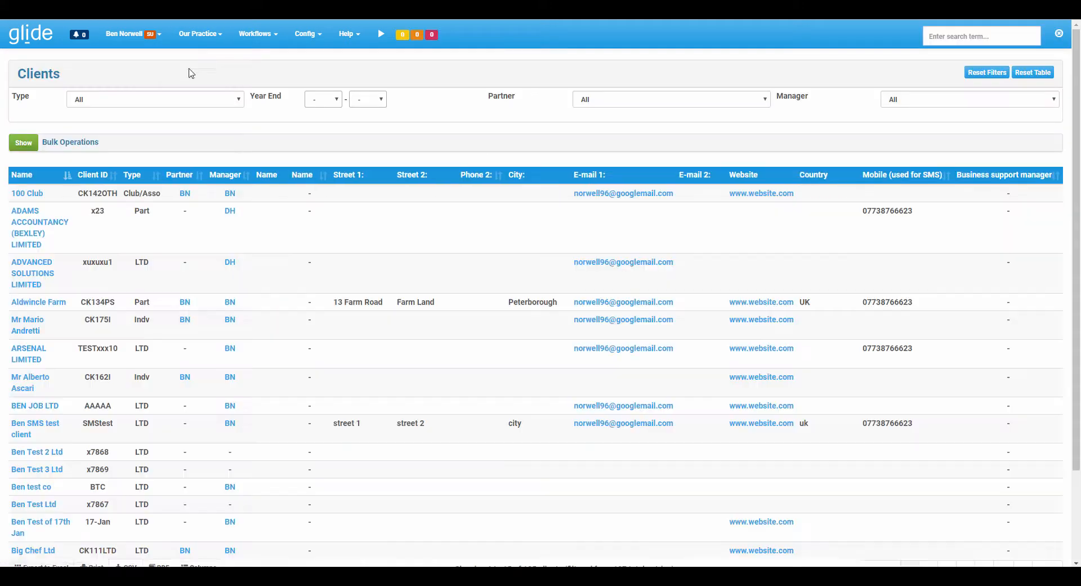
click(24, 142)
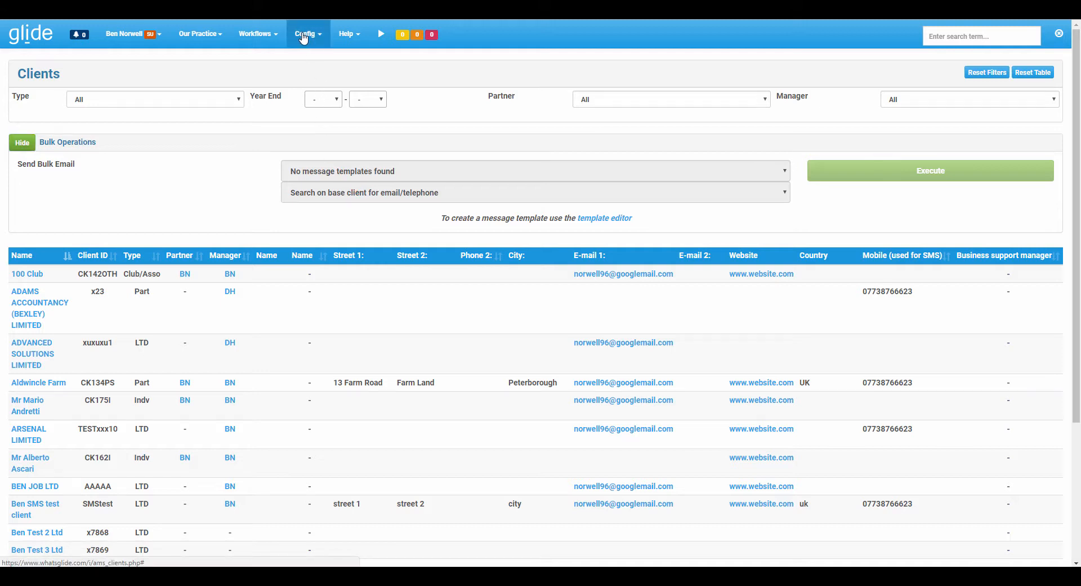
Return to the VAT returns workflow routes and review the delivery target choices of the -10 offset deadline alert, without saving.
click(306, 35)
click(332, 118)
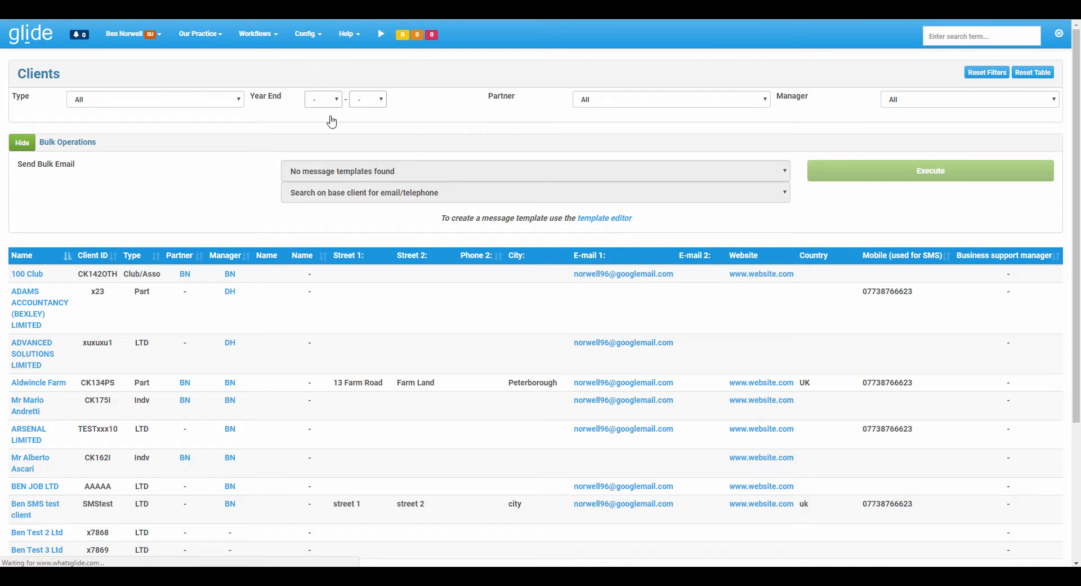
click(761, 156)
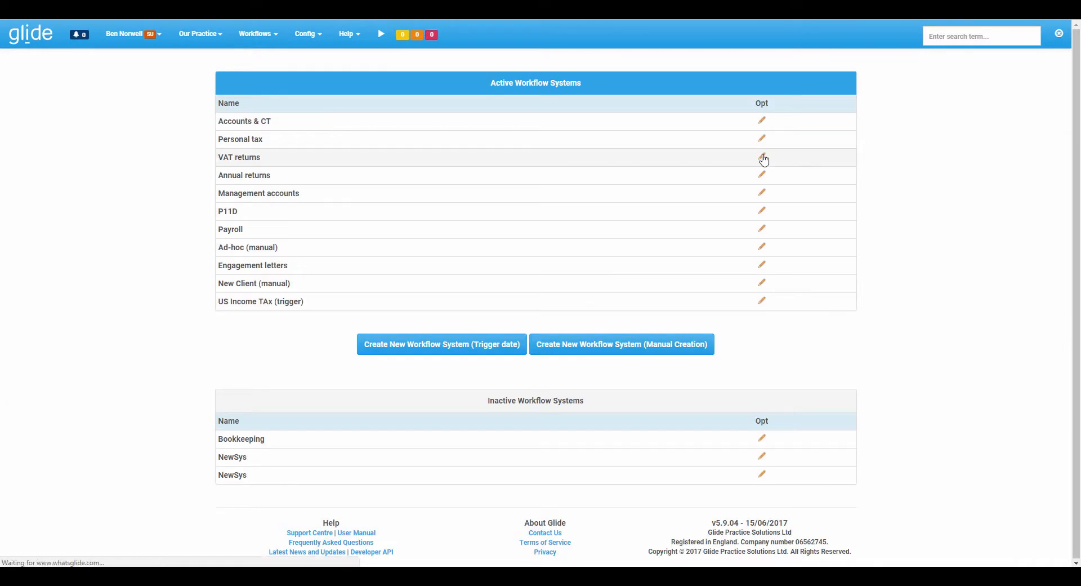
click(543, 105)
scroll(642, 265, down, 5)
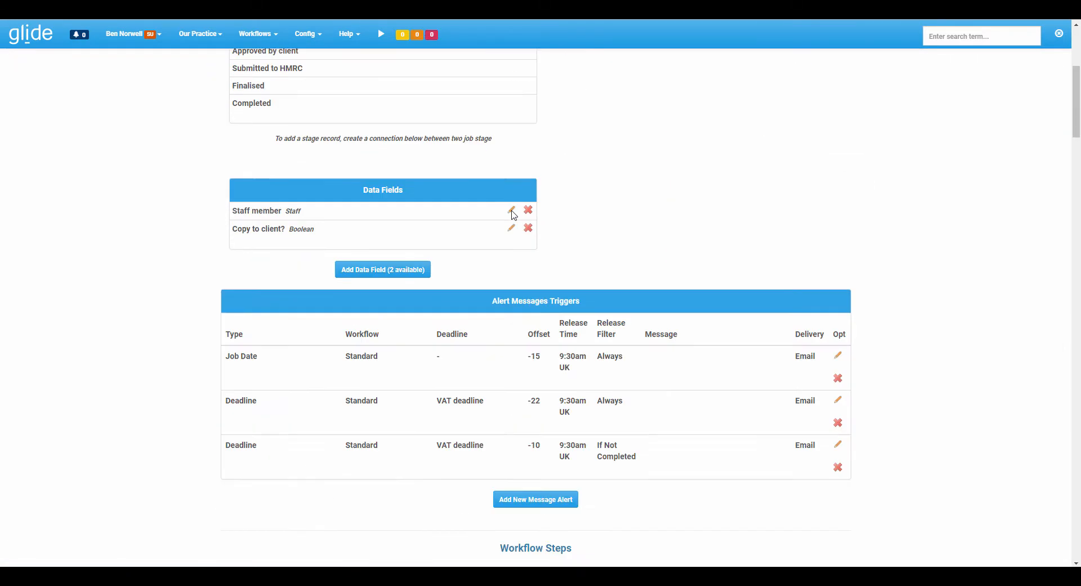
click(838, 444)
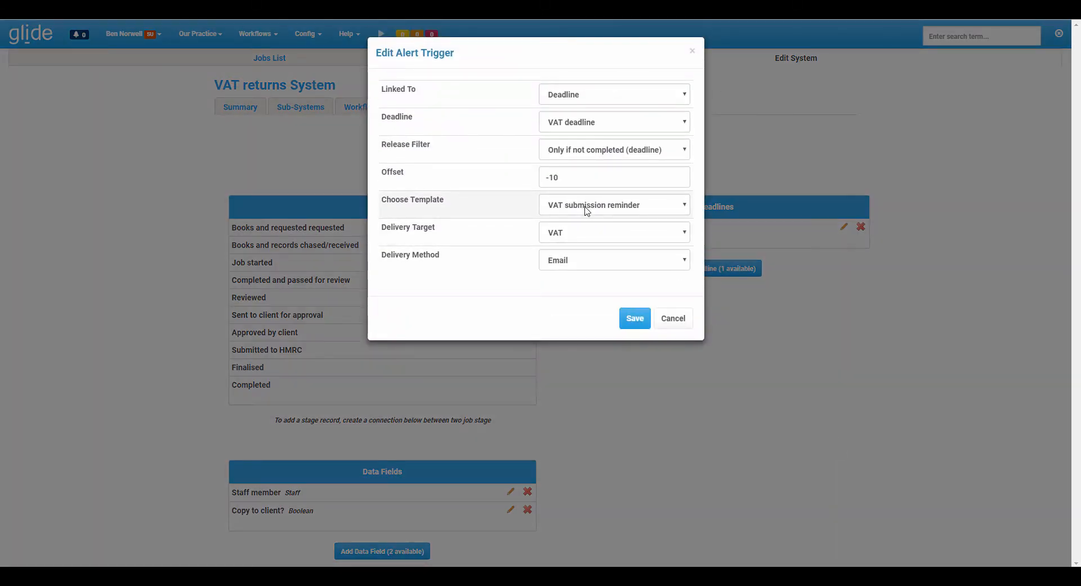
click(580, 231)
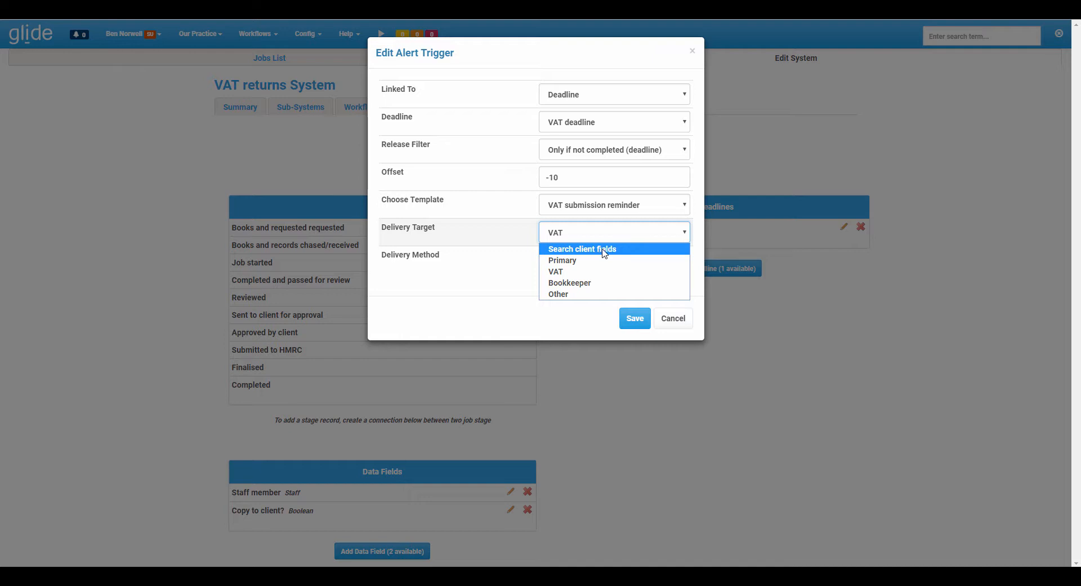
click(671, 321)
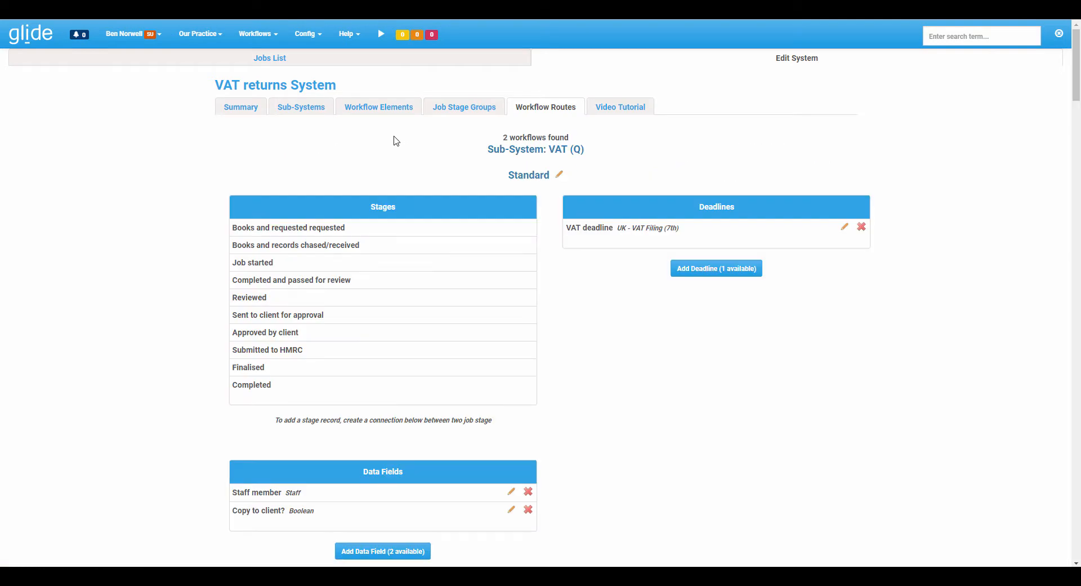
Hide the client list's bulk operations and open the ADVANCED SOLUTIONS LIMITED record to check its E-mail 1 field.
click(197, 34)
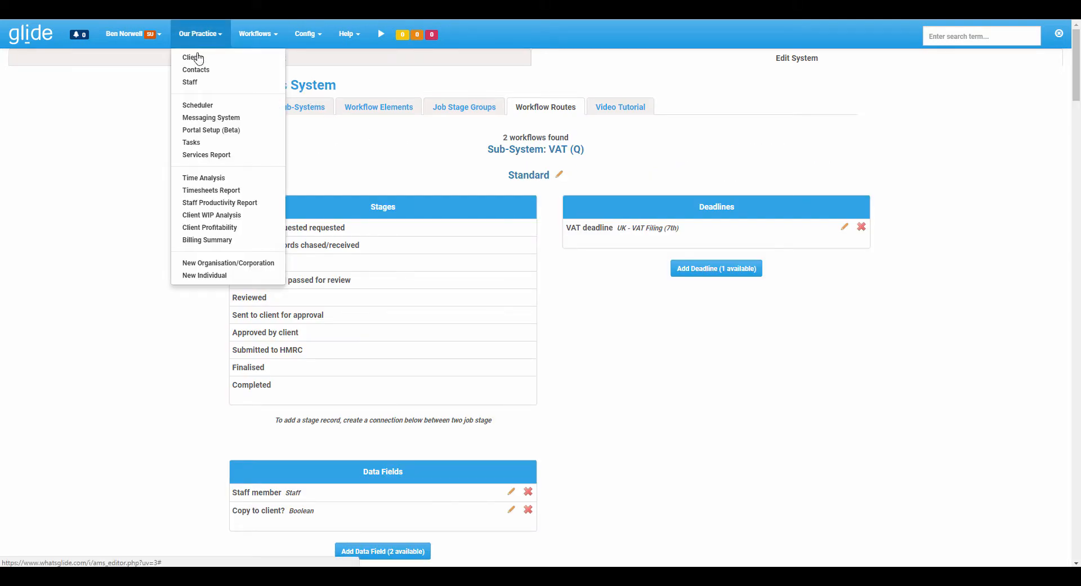
click(197, 58)
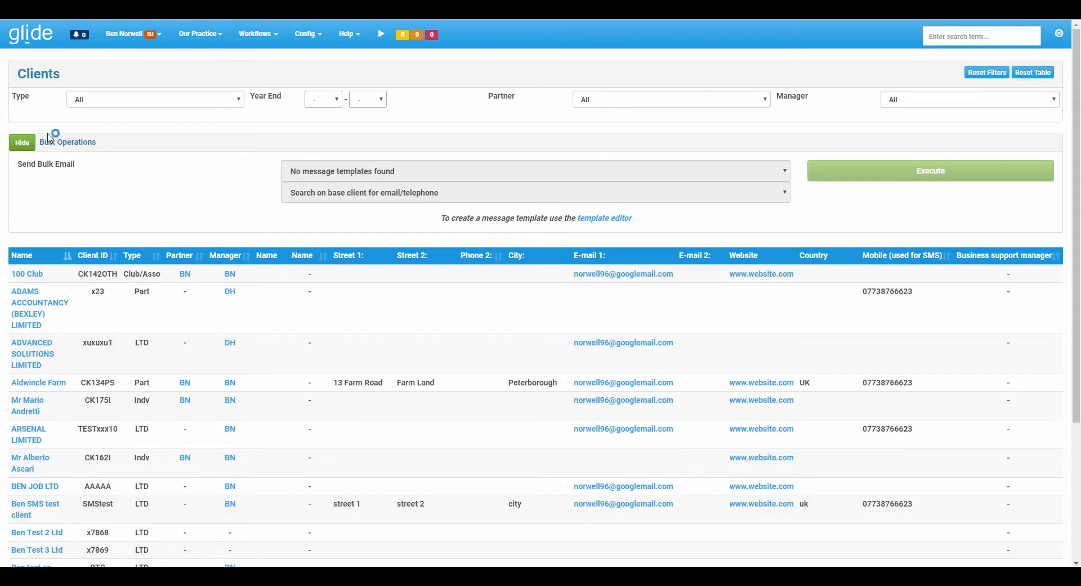
click(27, 142)
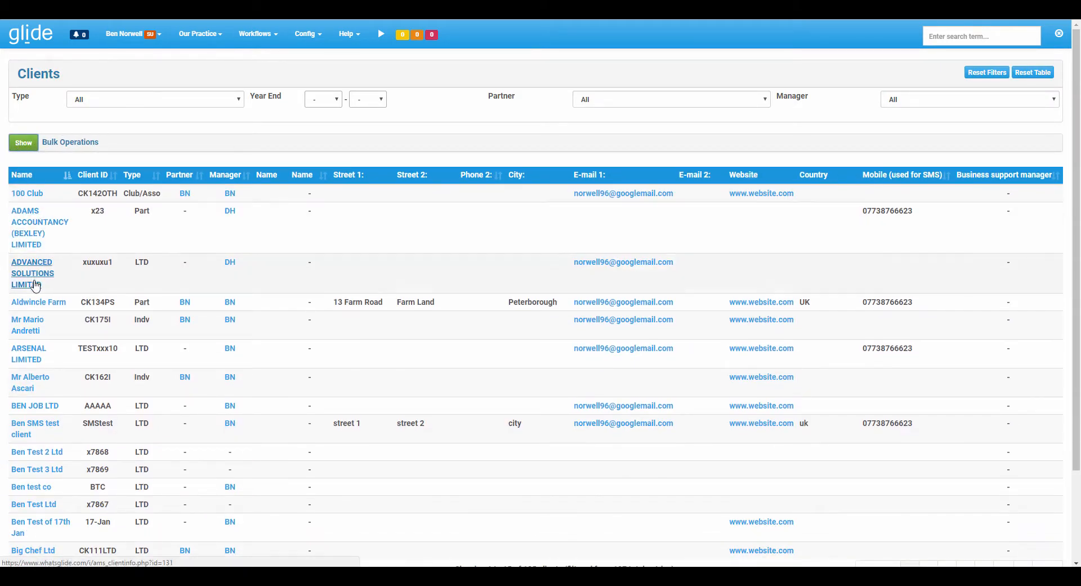
click(35, 284)
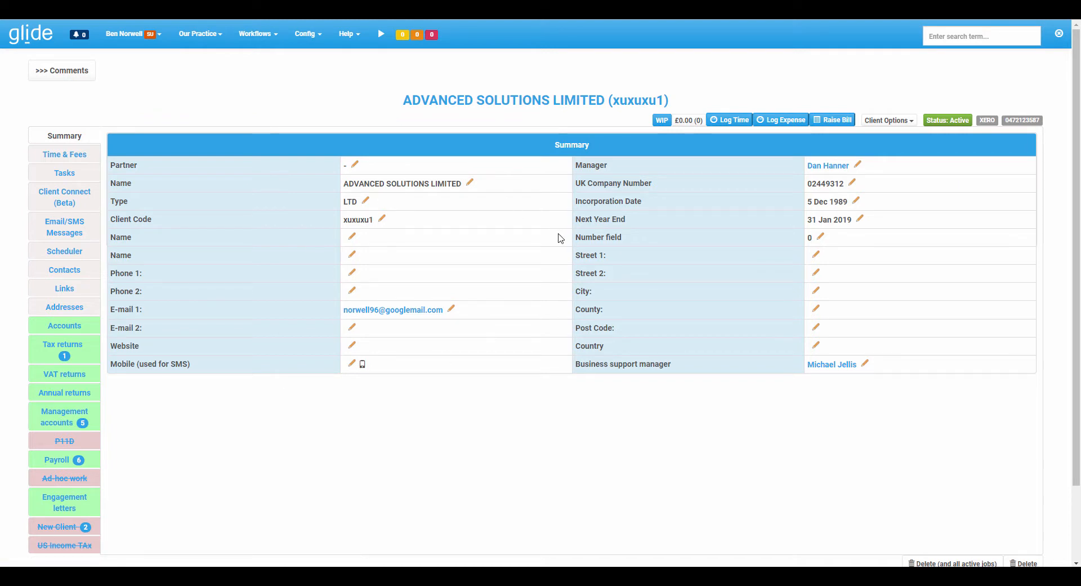
drag(111, 310, 146, 307)
click(122, 309)
Open the additional client fields and check the data store tag of E-mail 1, without saving.
click(301, 44)
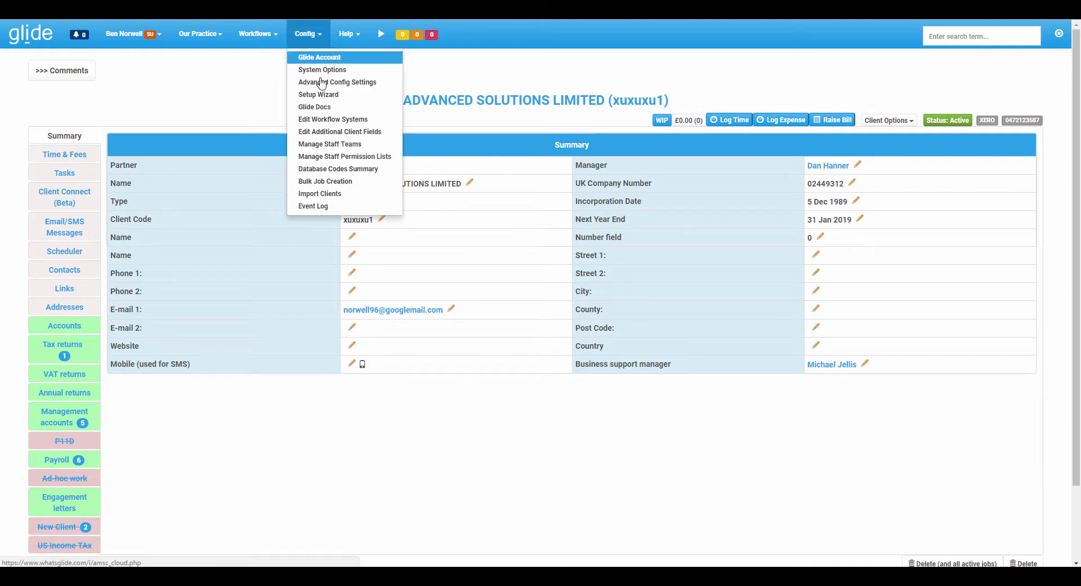
click(333, 133)
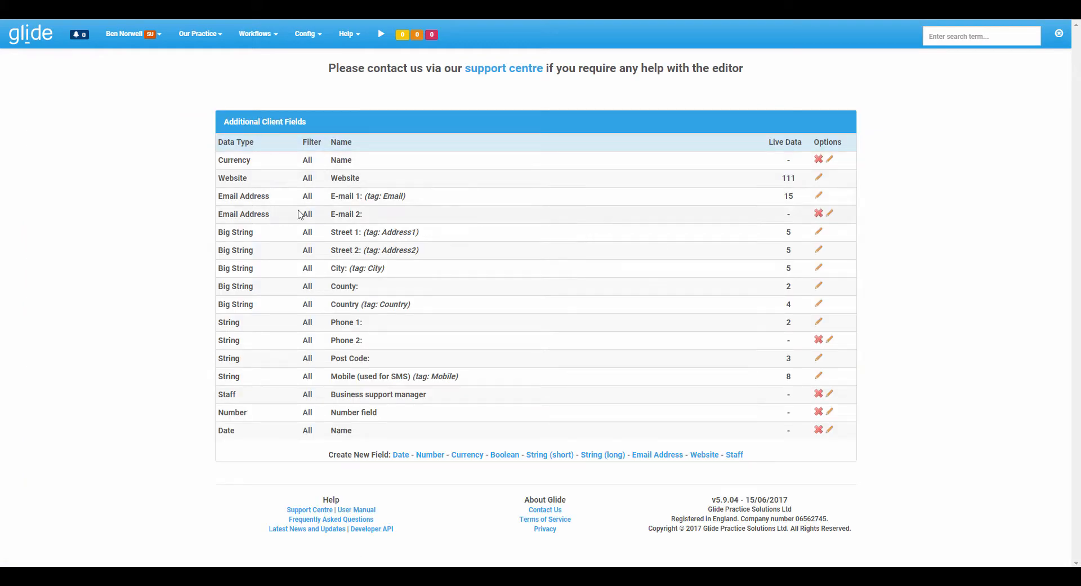
drag(332, 196, 411, 197)
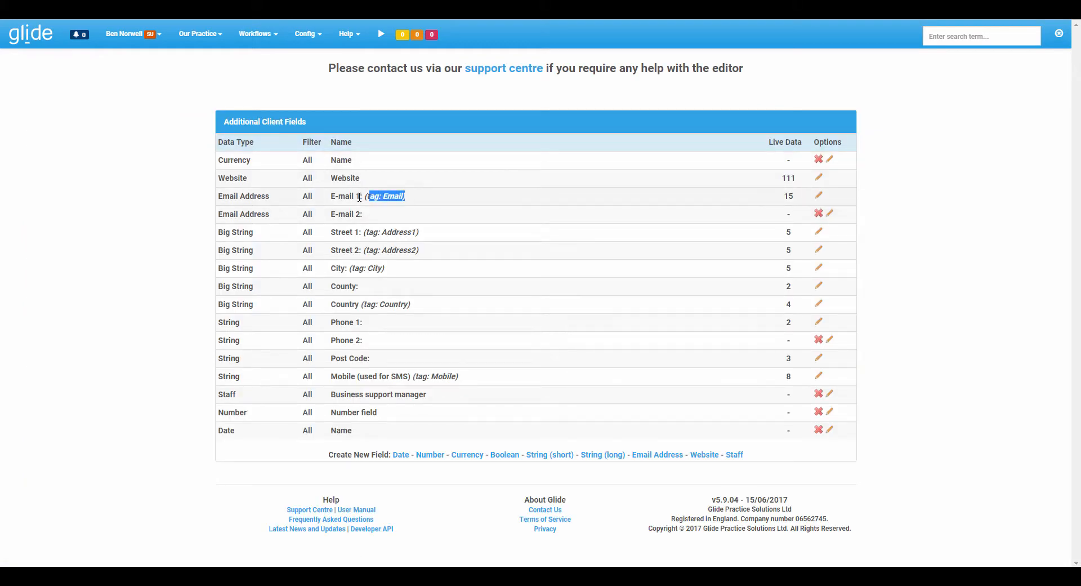
click(817, 198)
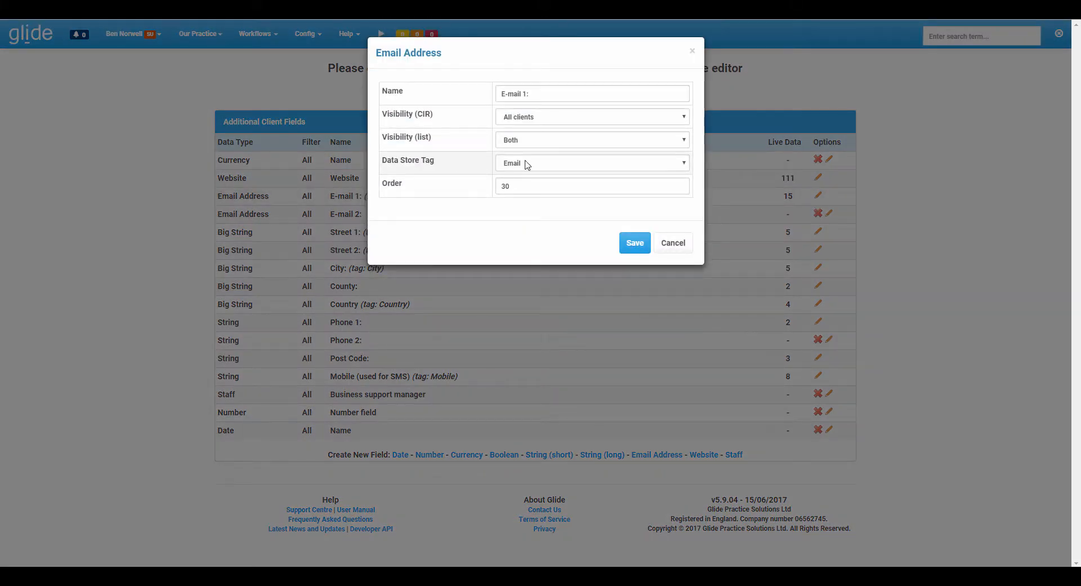
click(674, 242)
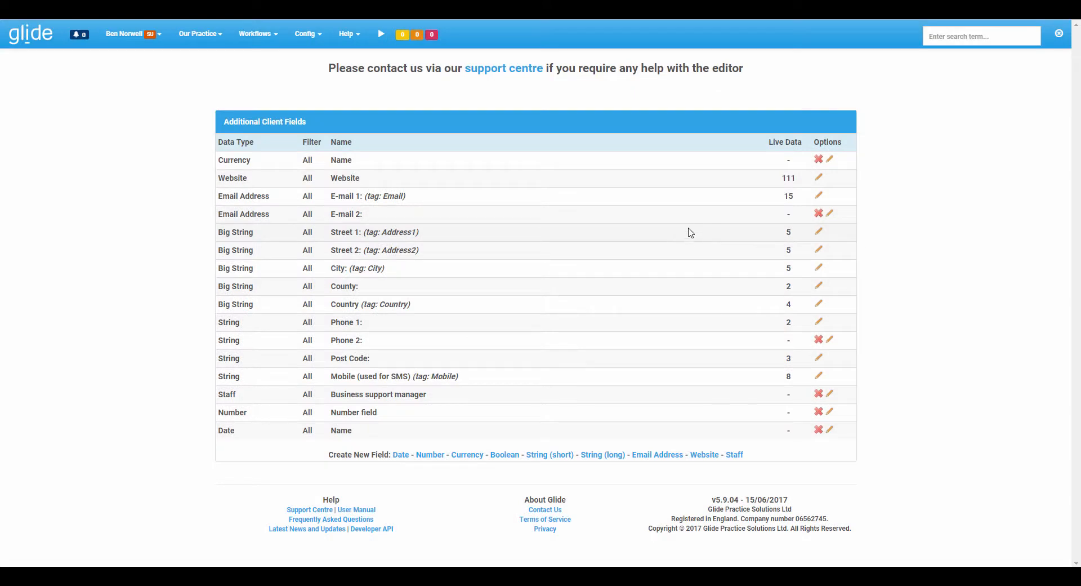
Leave the additional client fields and open the VAT returns system's workflow routes at the alert message triggers.
click(6, 22)
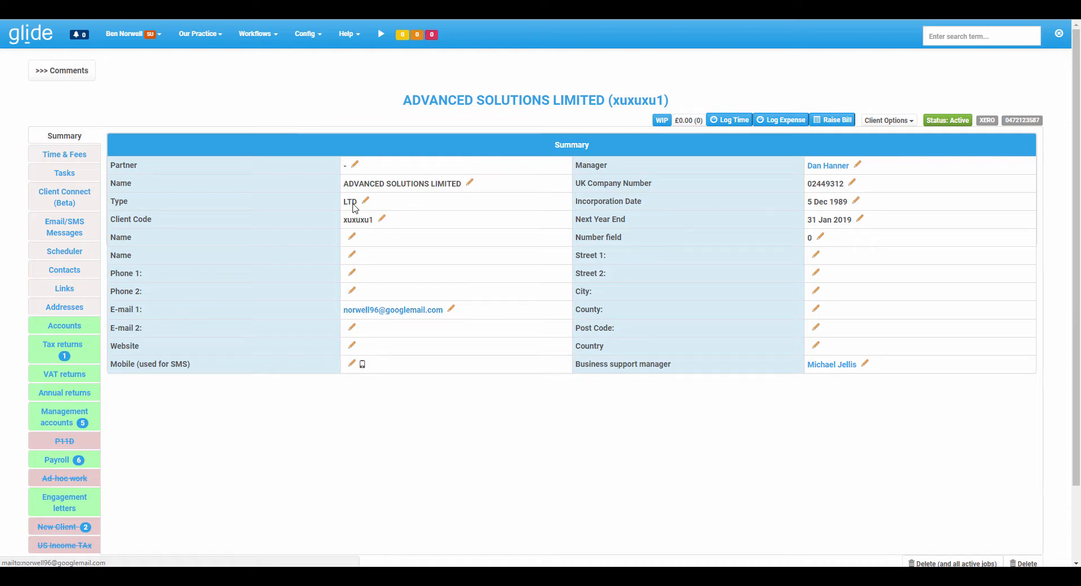
click(309, 41)
click(337, 120)
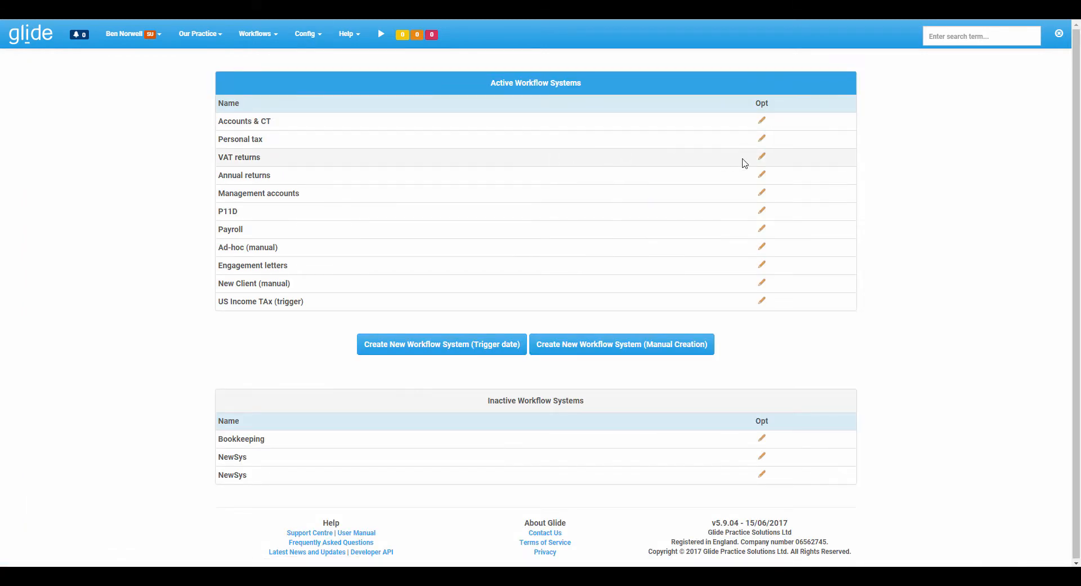
click(762, 157)
click(529, 107)
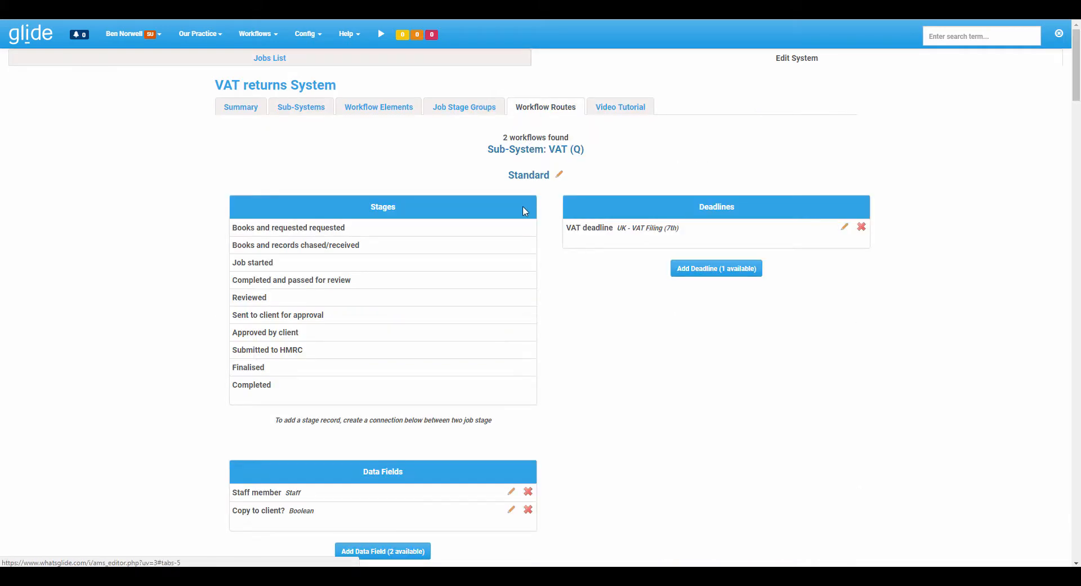
scroll(528, 217, down, 4)
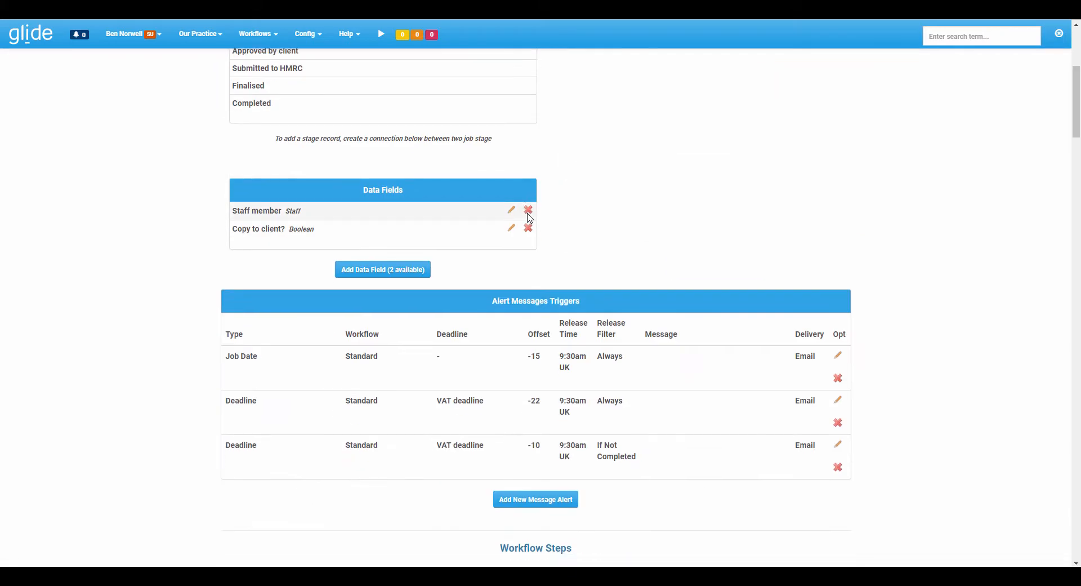
Check the template and delivery target of the VAT deadline alert with the -10 offset, without saving.
click(838, 444)
click(591, 205)
click(591, 205)
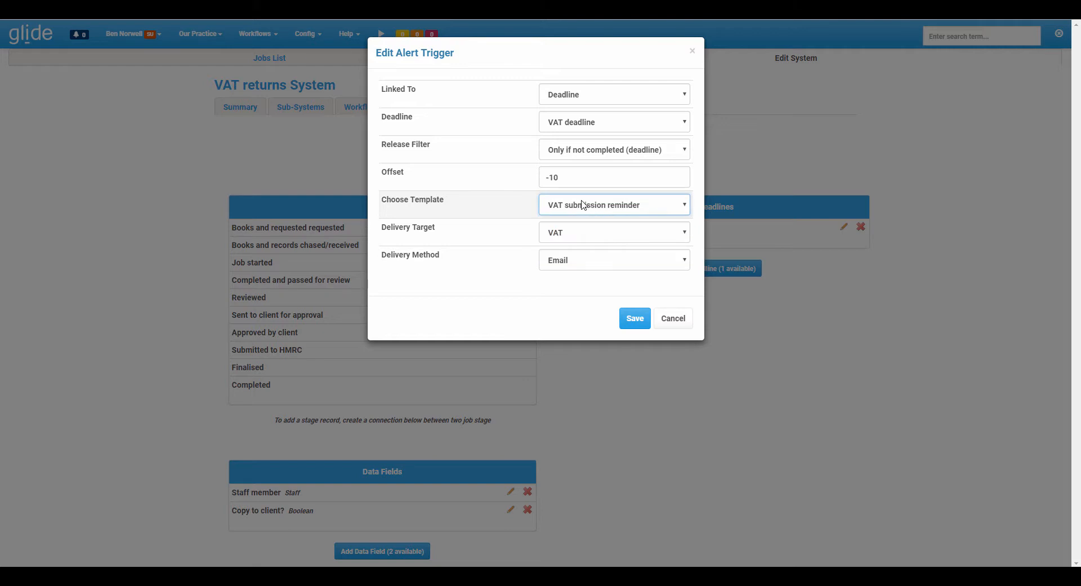
click(572, 232)
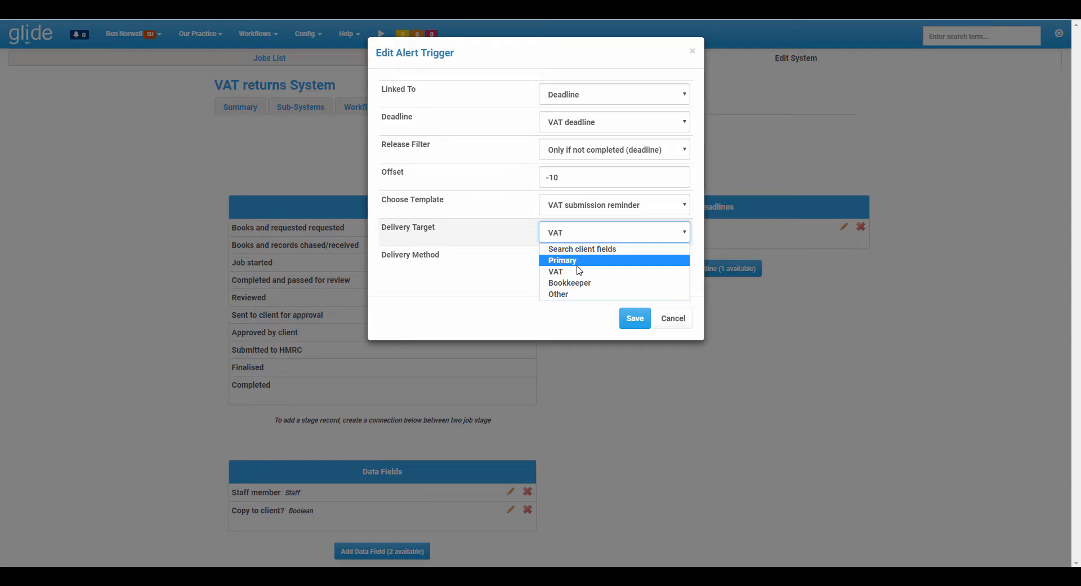
click(579, 272)
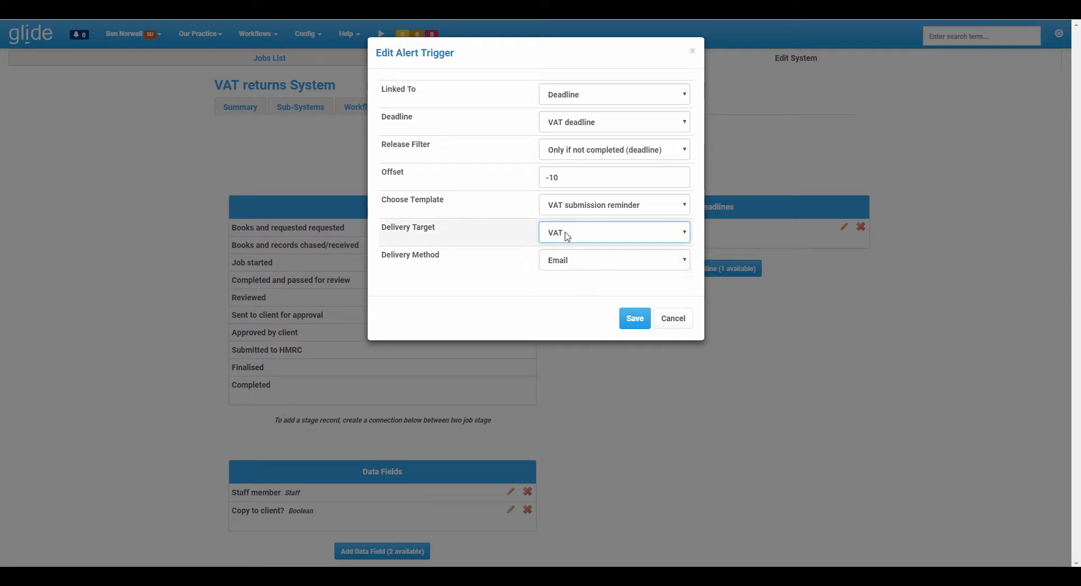
click(675, 315)
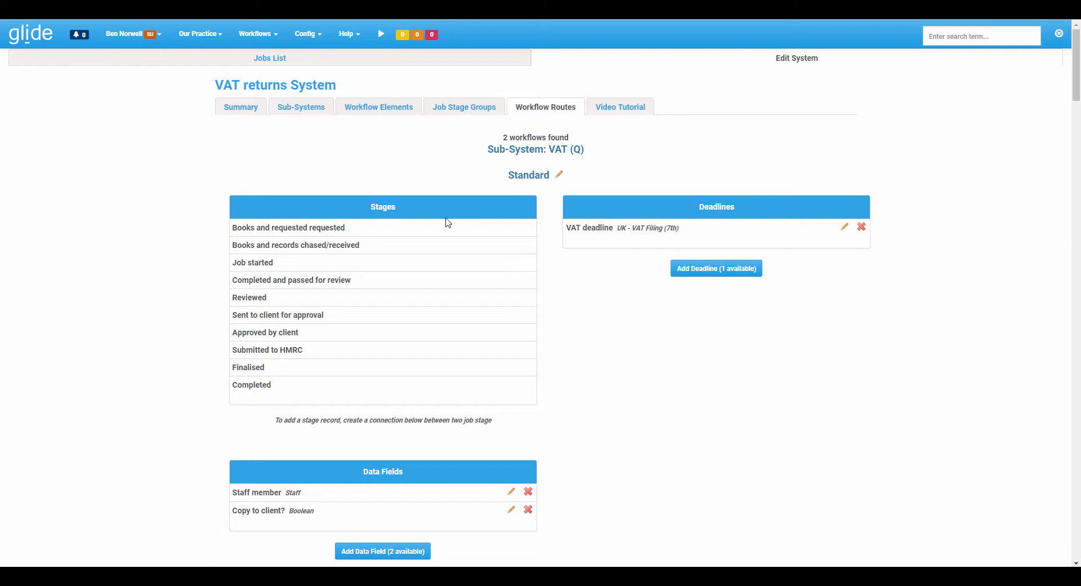
Open the BEN JOB LTD record from the practice's client list and show its contacts.
click(188, 40)
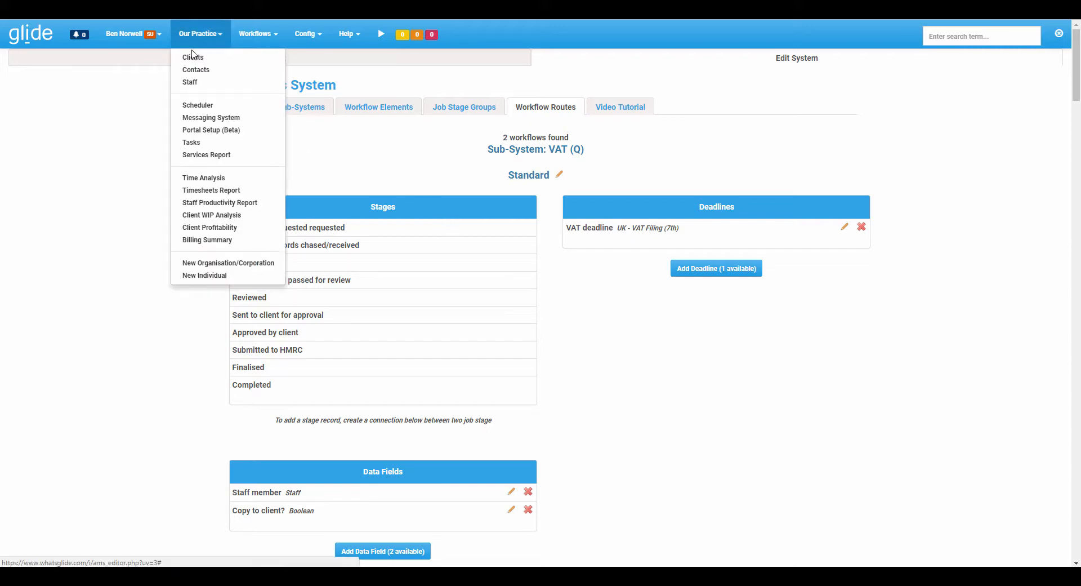
click(190, 54)
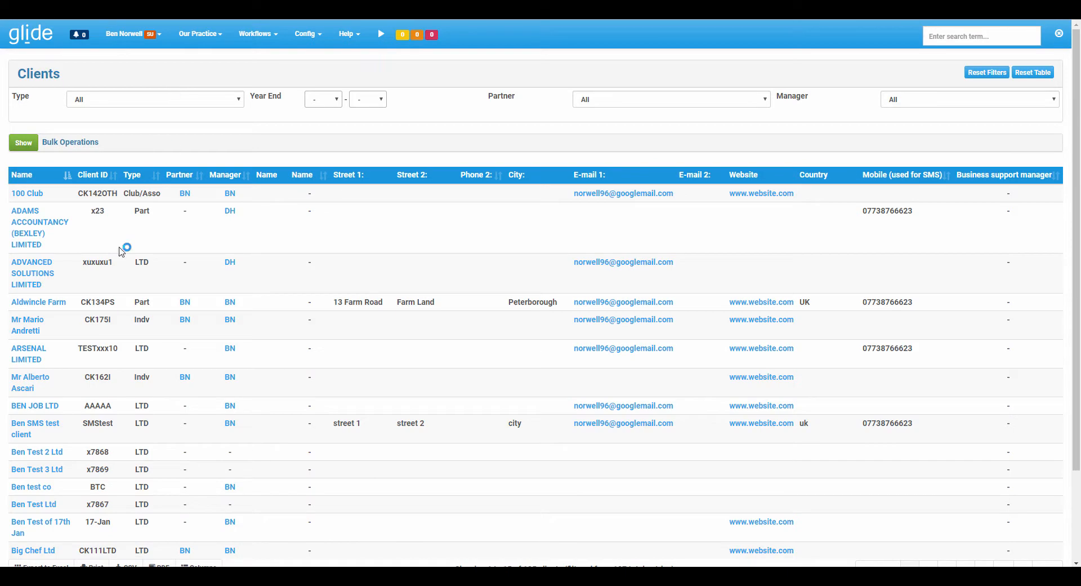
click(46, 407)
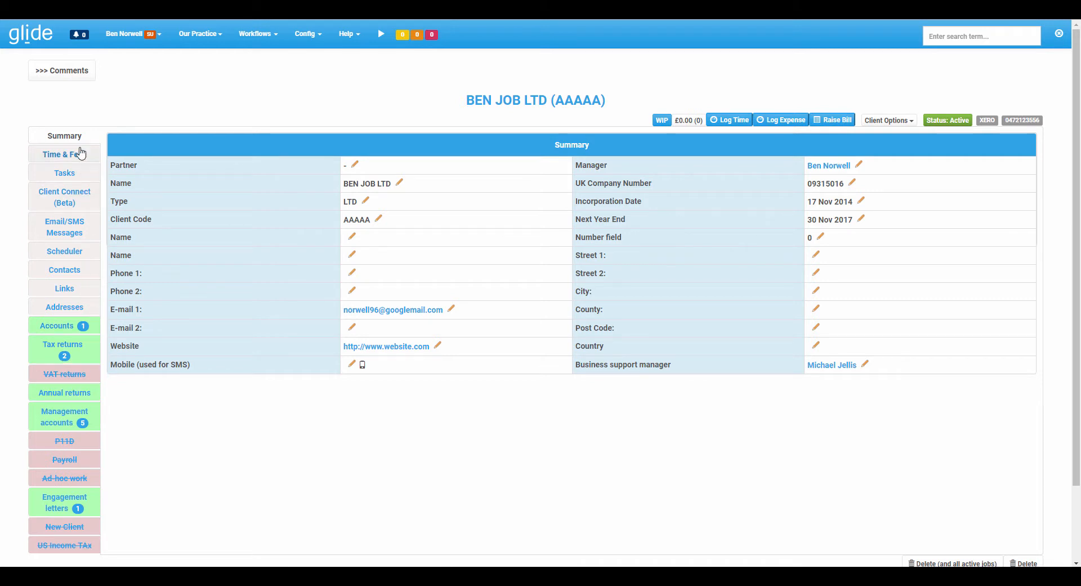
click(71, 272)
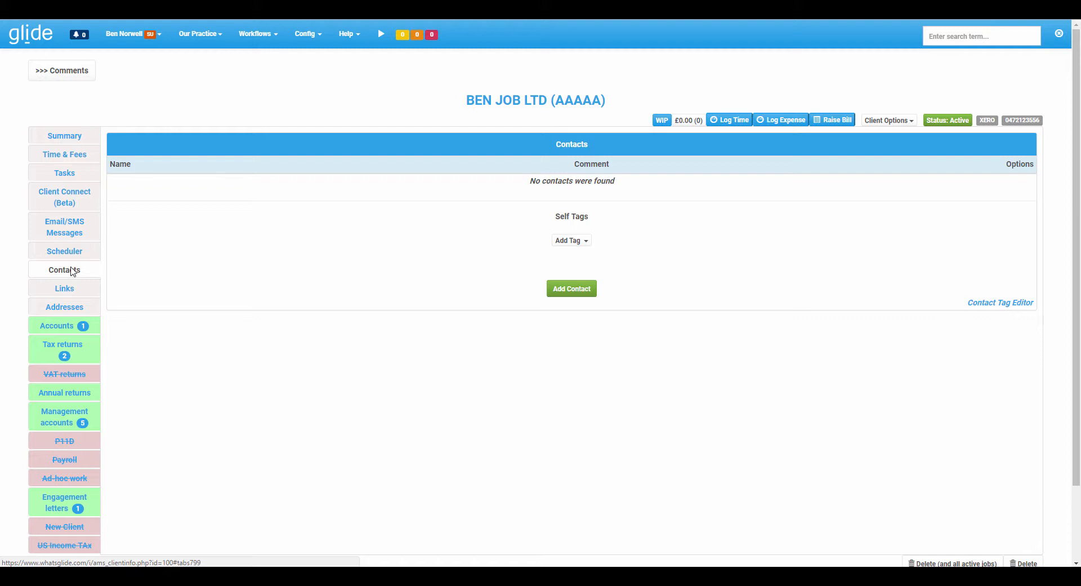
Start adding an existing contact to BEN JOB LTD, review the available contacts and individual clients, and choose the first listed contact.
click(570, 290)
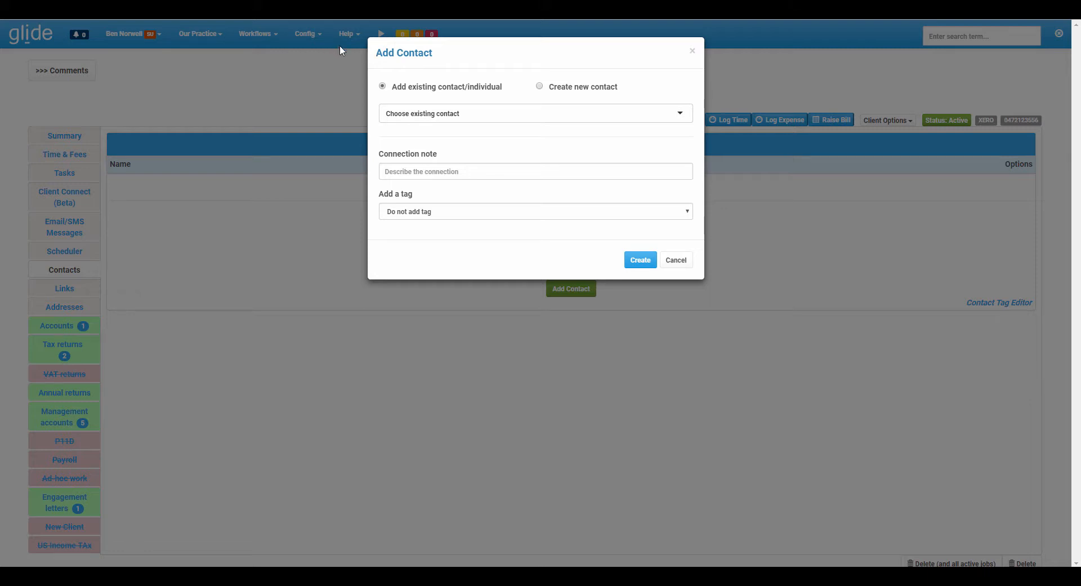
click(452, 114)
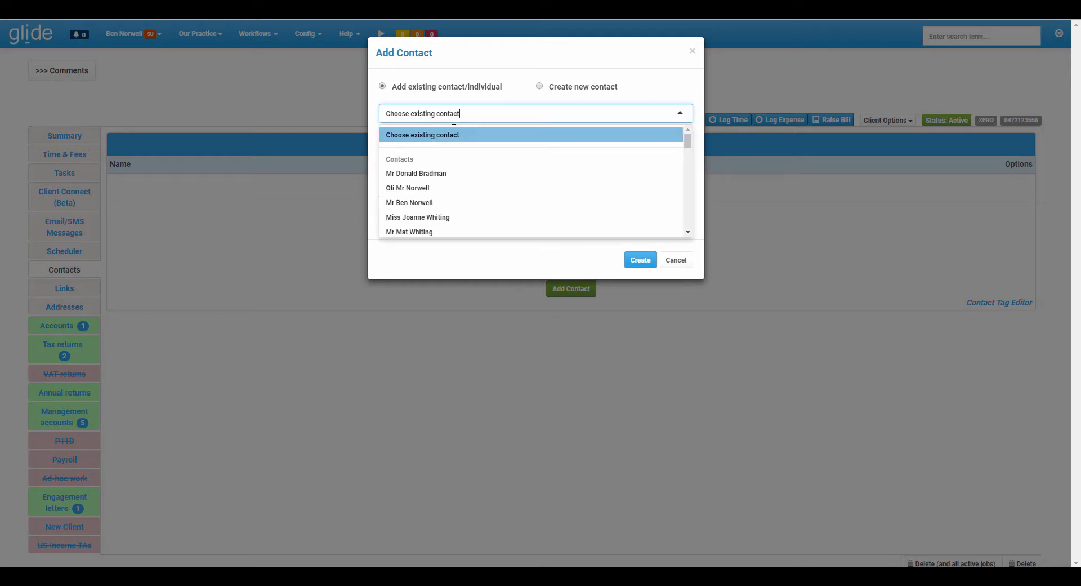
scroll(444, 174, down, 4)
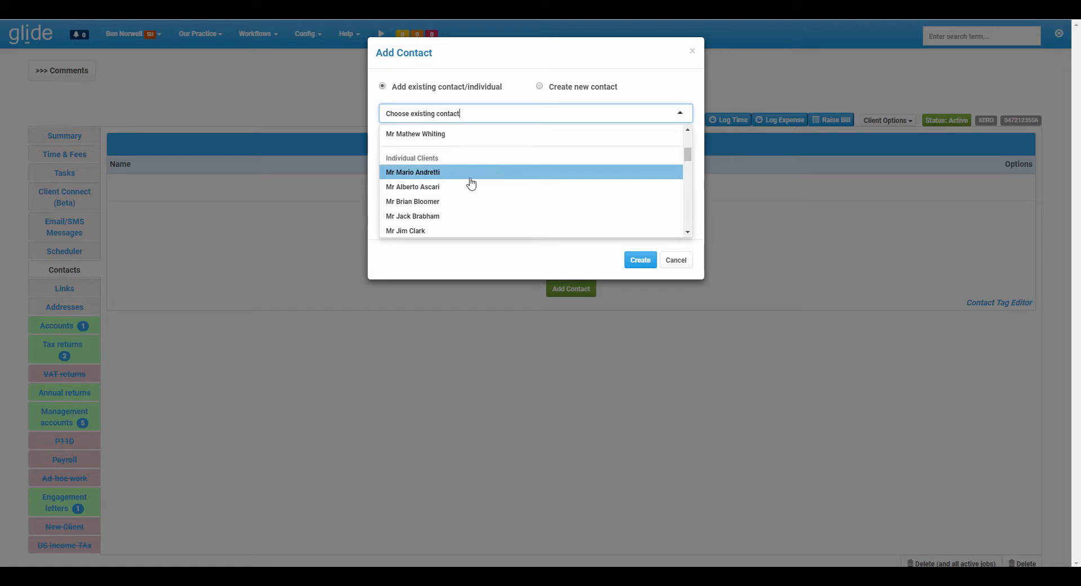
scroll(464, 167, up, 1)
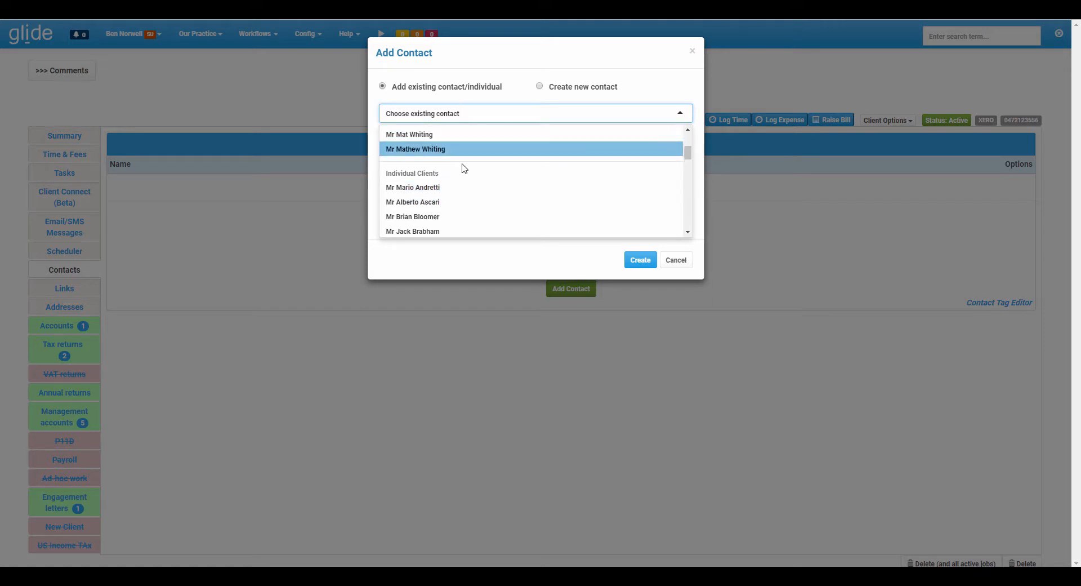
scroll(464, 167, up, 3)
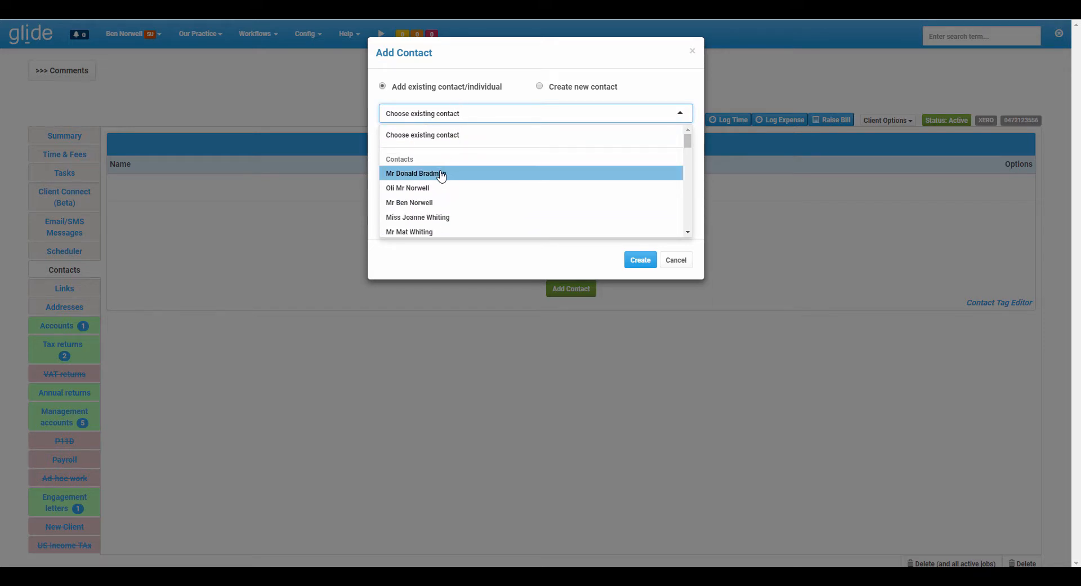
click(441, 174)
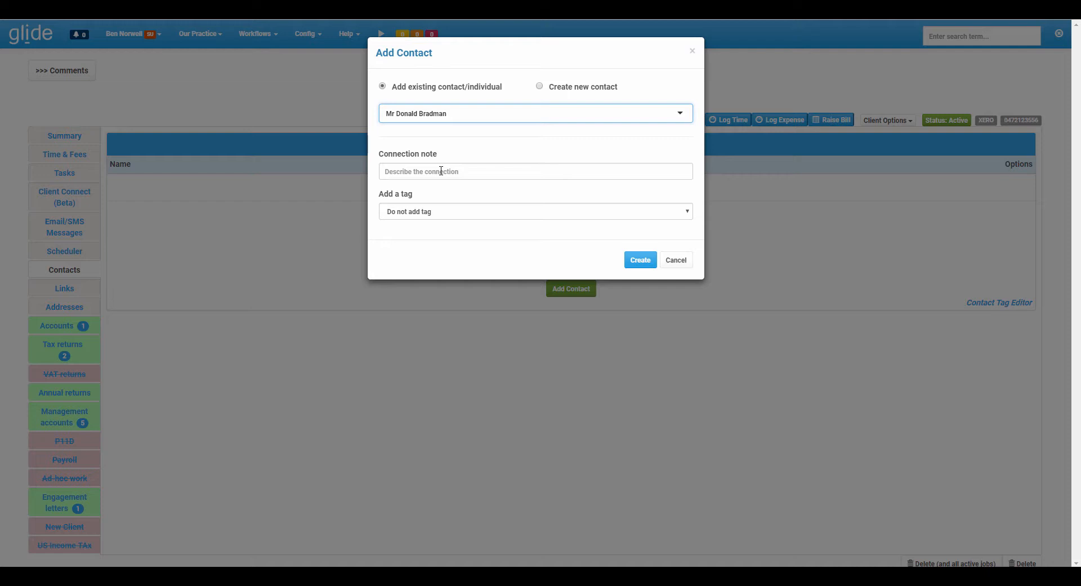
Check the fields for creating a new contact, and return to the existing contact option with the first listed contact selected.
click(540, 87)
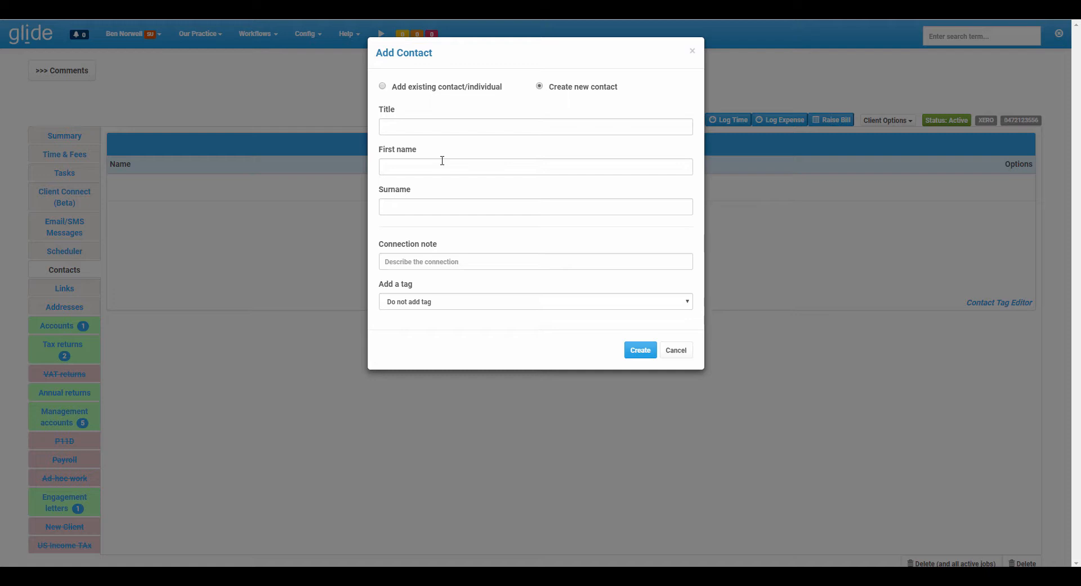
click(382, 86)
click(437, 112)
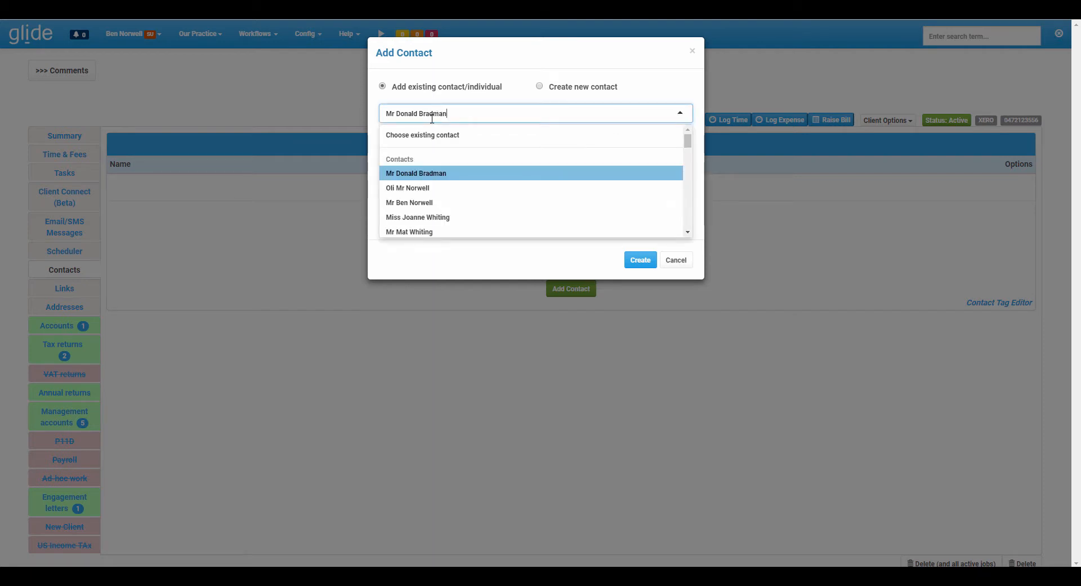
click(414, 170)
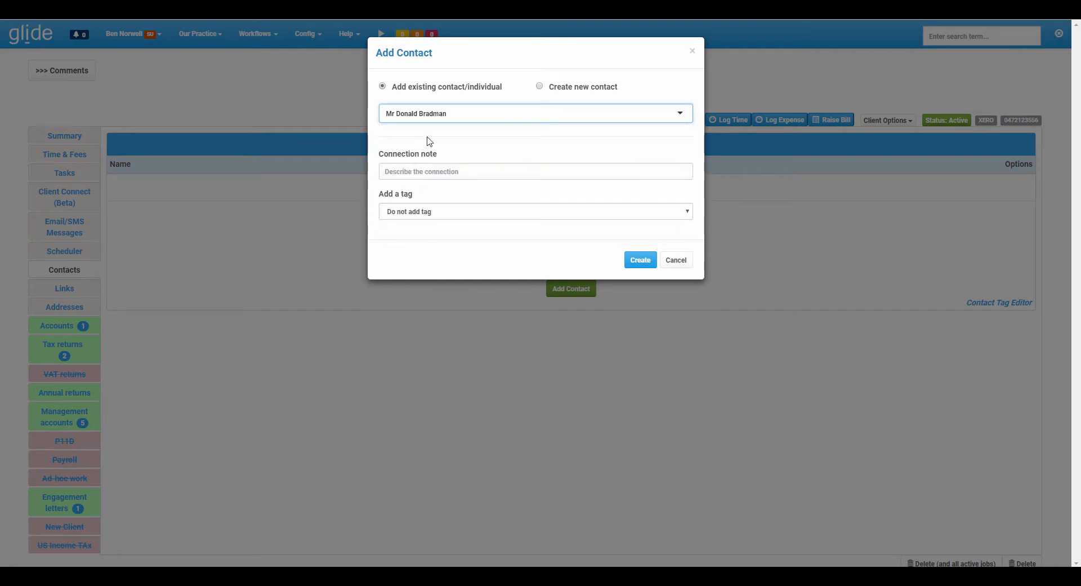
Enter "Main contact" as the connection note, choose the VAT tag and create the contact link.
click(419, 171)
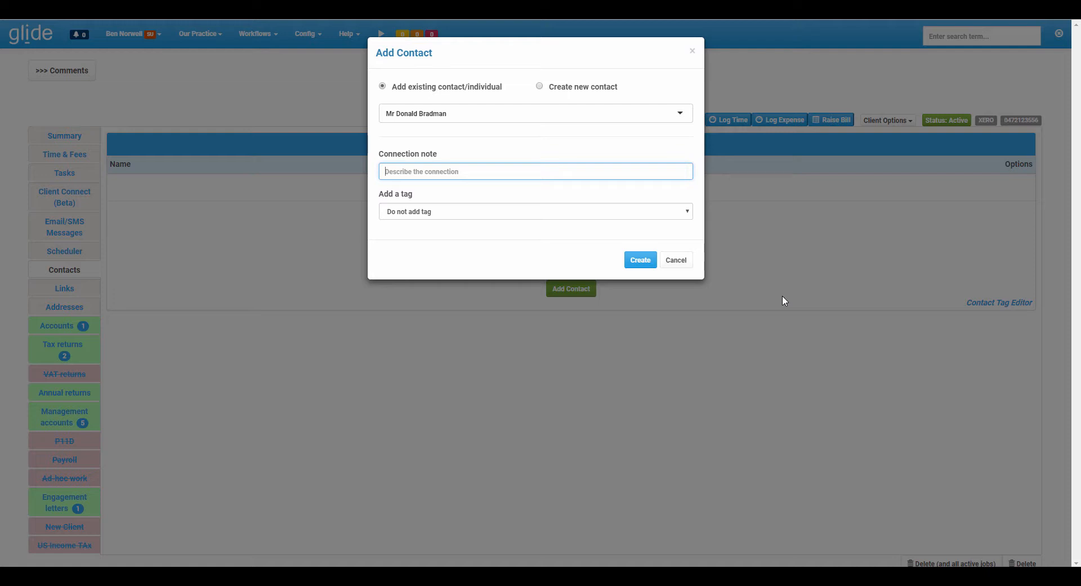
text(Main contact)
click(419, 213)
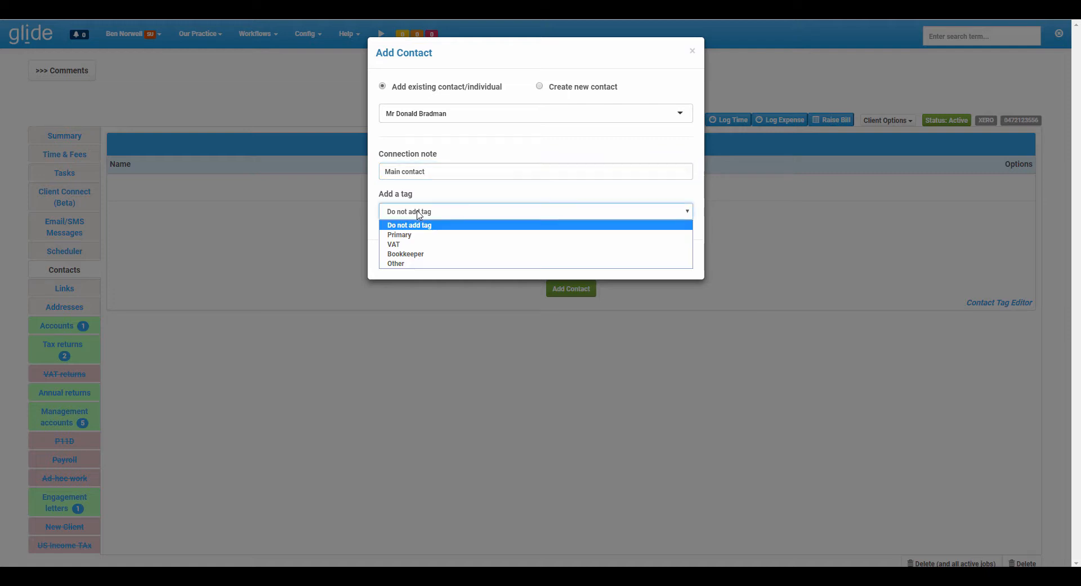
click(414, 244)
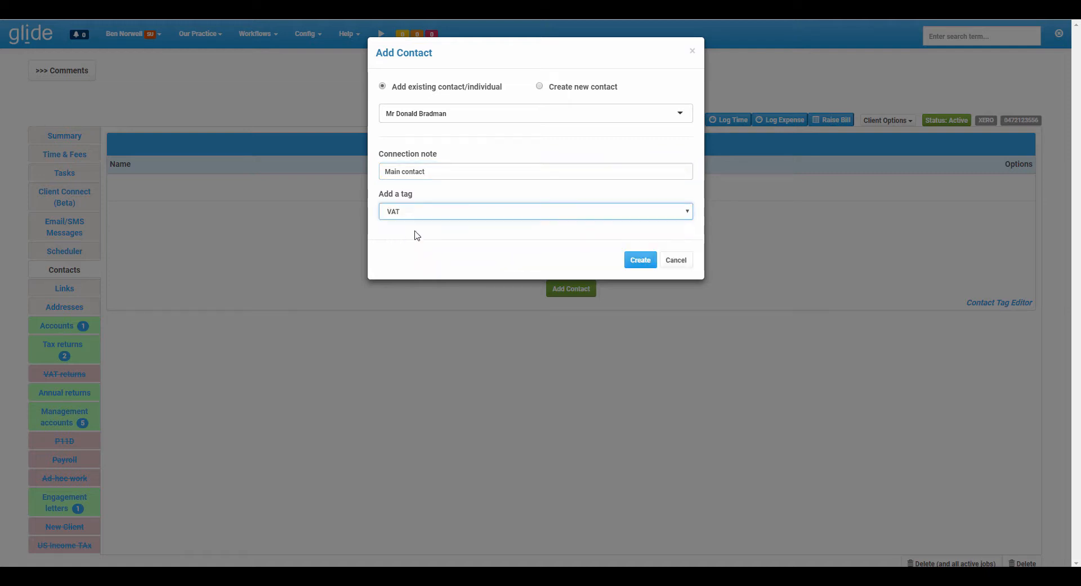
click(640, 261)
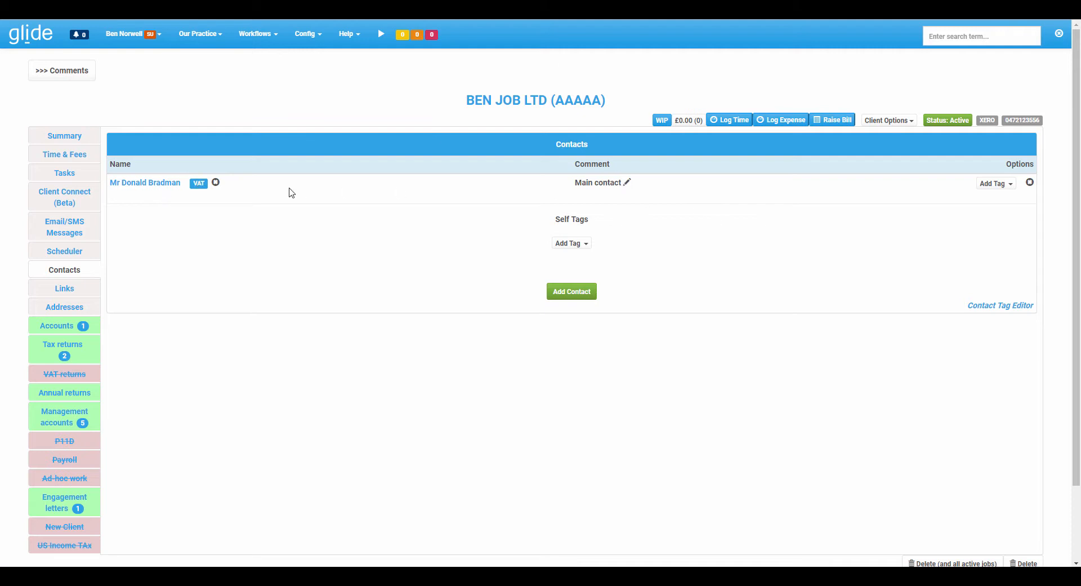
Add the Primary tag to the client's main contact alongside its VAT tag.
click(216, 184)
click(983, 184)
click(971, 203)
click(990, 185)
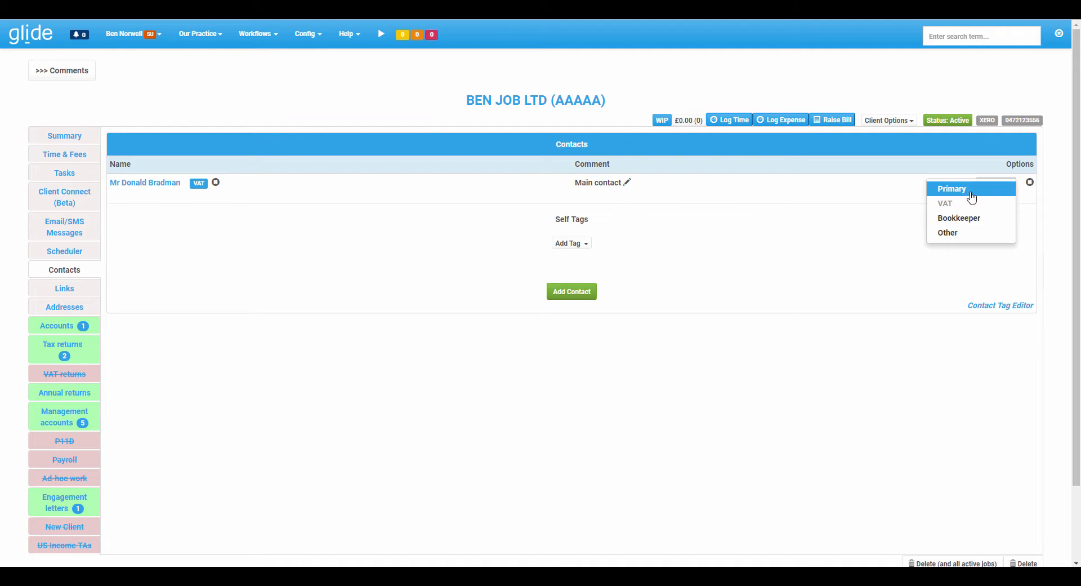
click(972, 196)
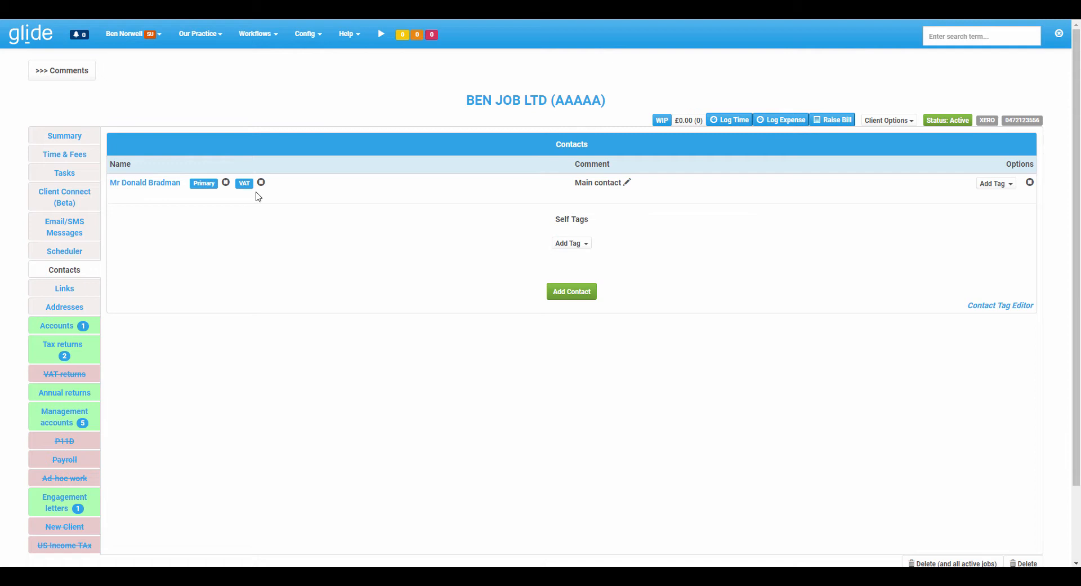
Create a new contact for BEN JOB LTD with the title Mrs, a first name and surname, and the connection note "Spouse".
click(556, 294)
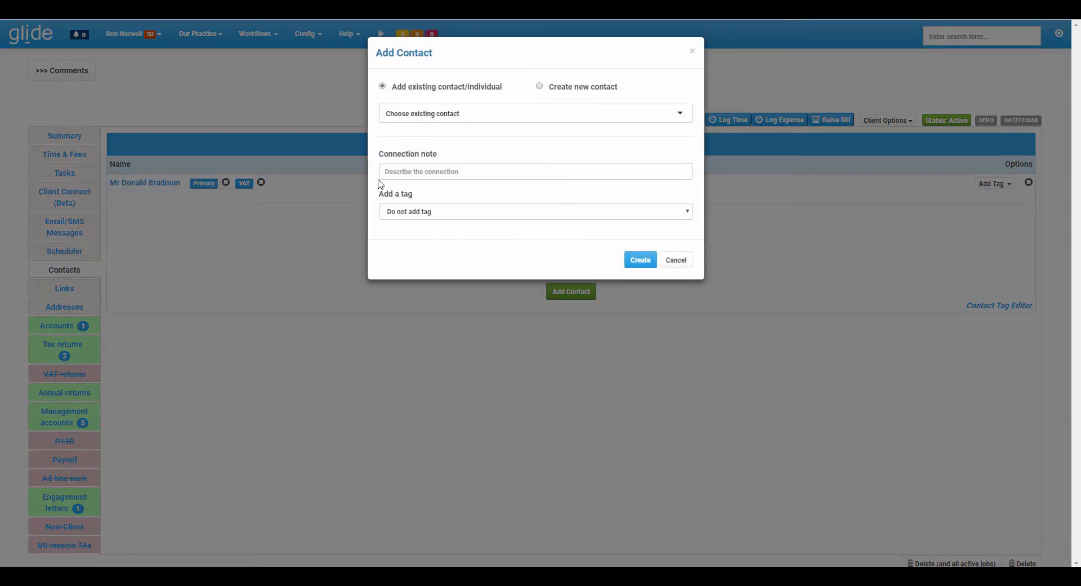
click(539, 86)
click(457, 124)
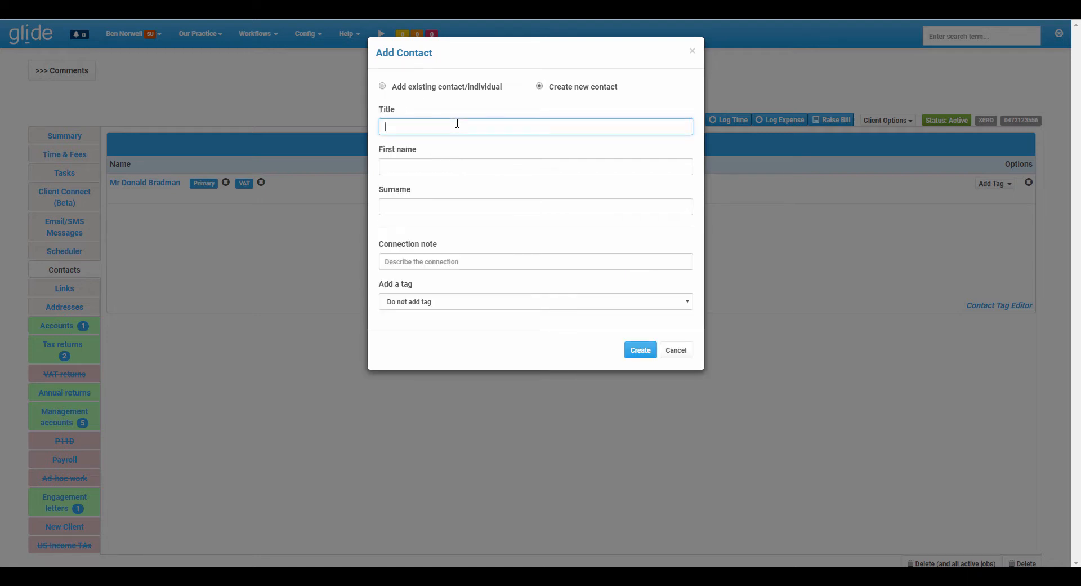
text(Mrs)
key(Tab)
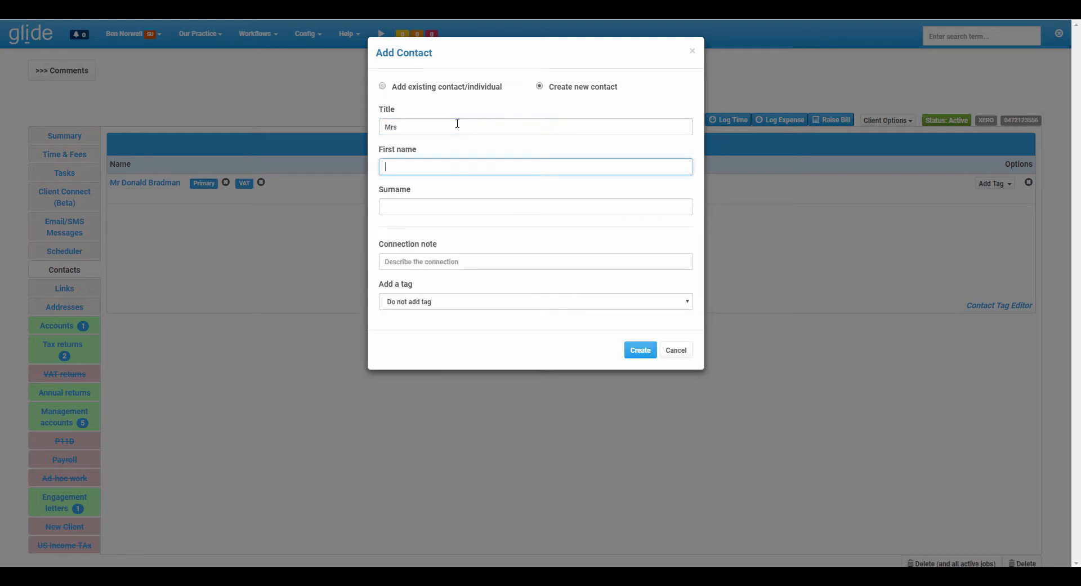
key(Tab)
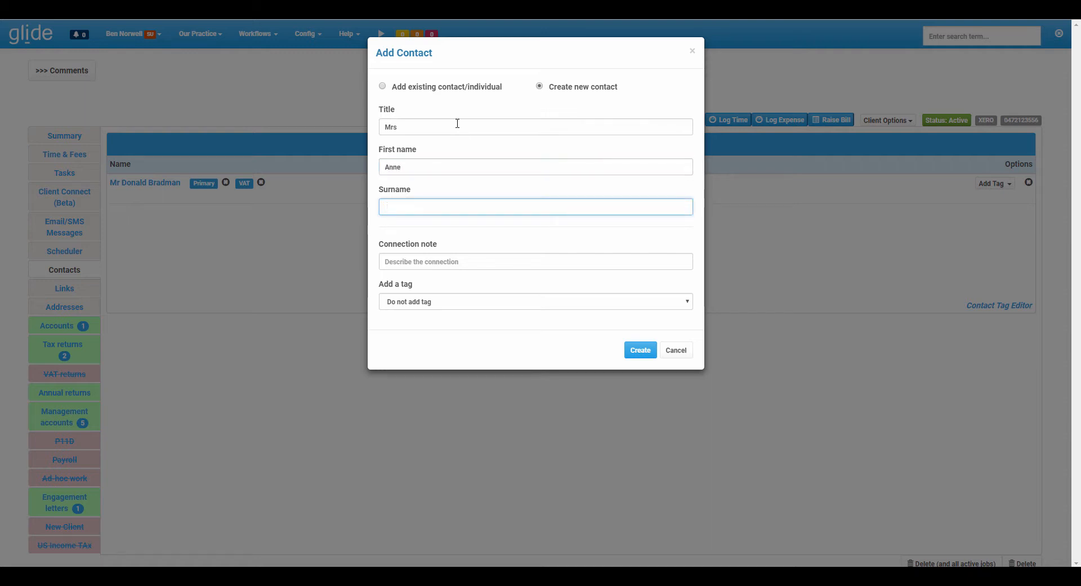
key(Tab)
text(Spo)
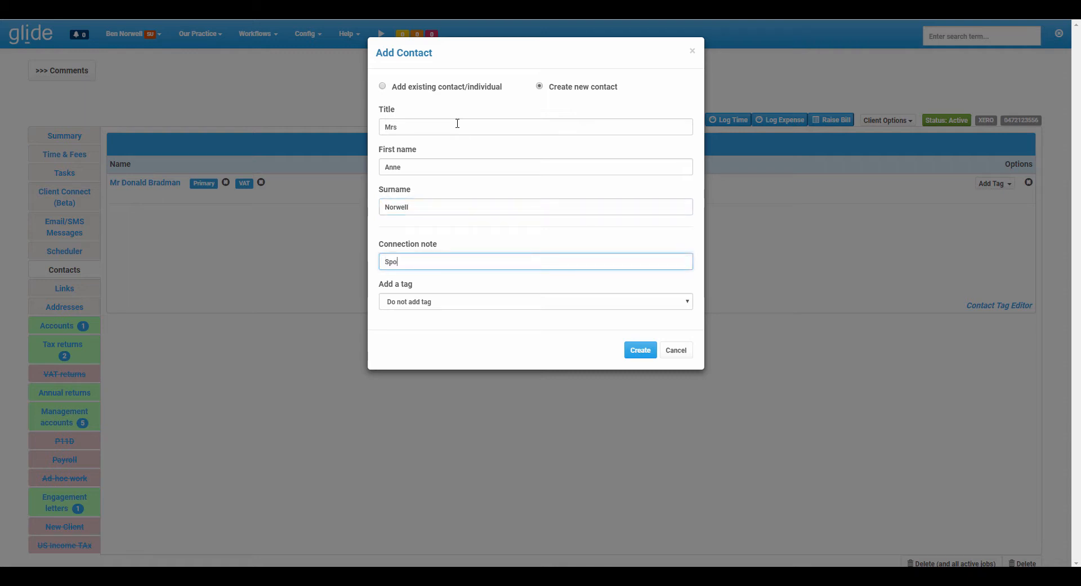
text(use)
click(638, 351)
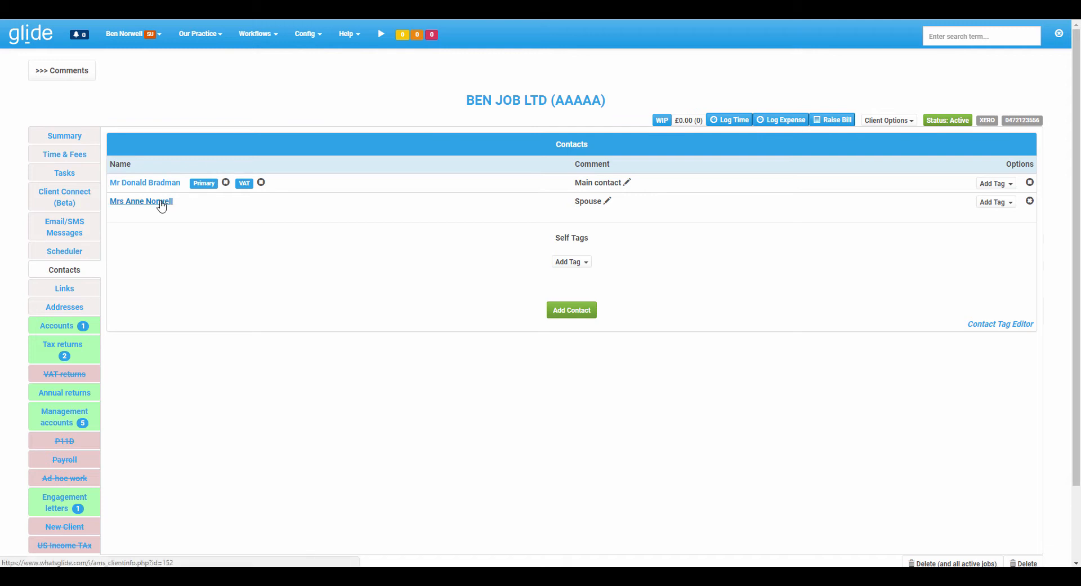
Add the VAT tag to the spouse contact.
click(988, 203)
click(978, 225)
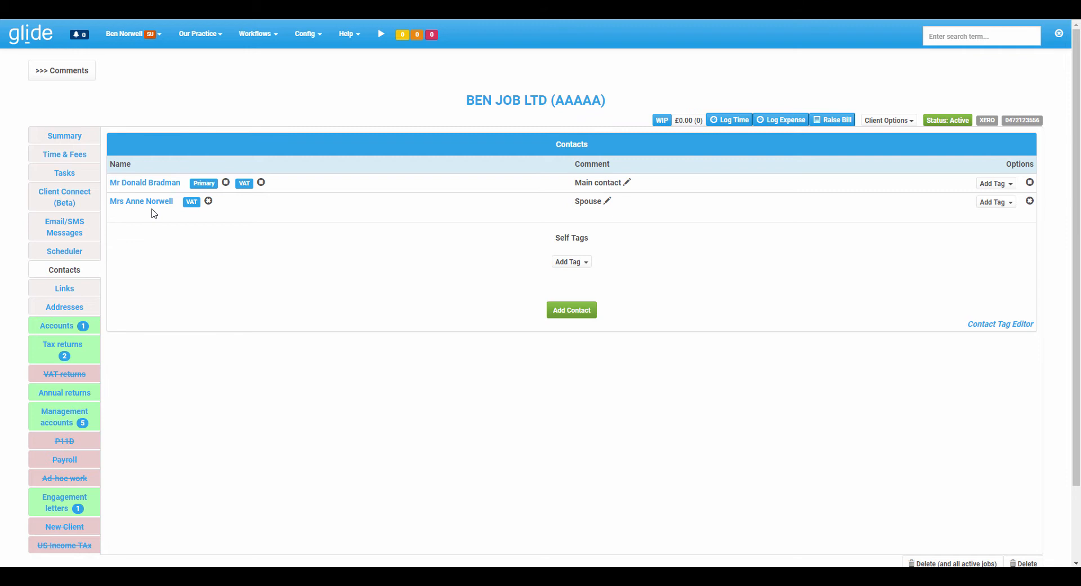
Look at the last page of the practice-wide contacts list and the list of contact tags.
click(189, 41)
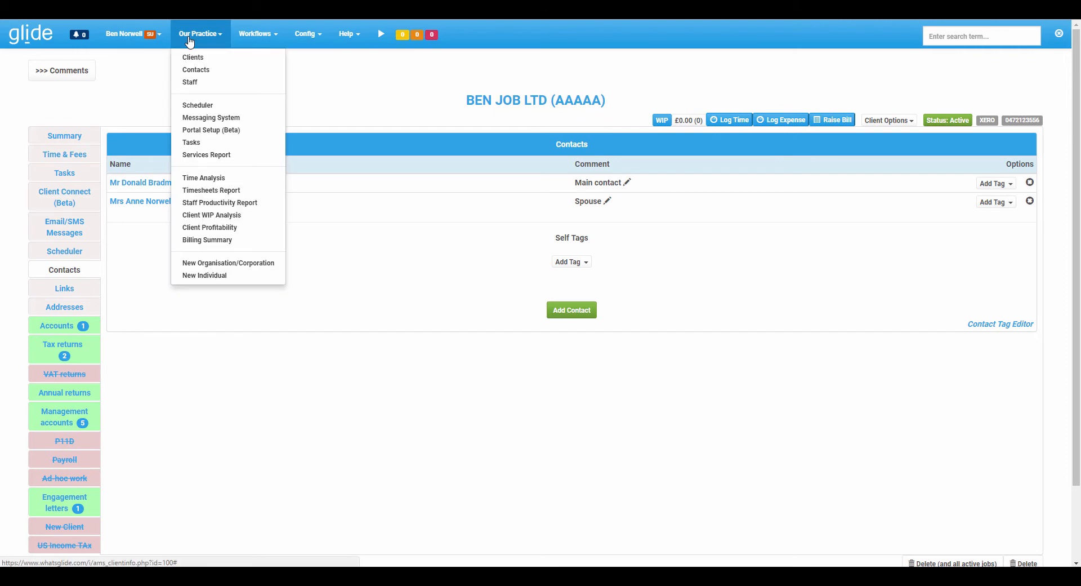
click(201, 75)
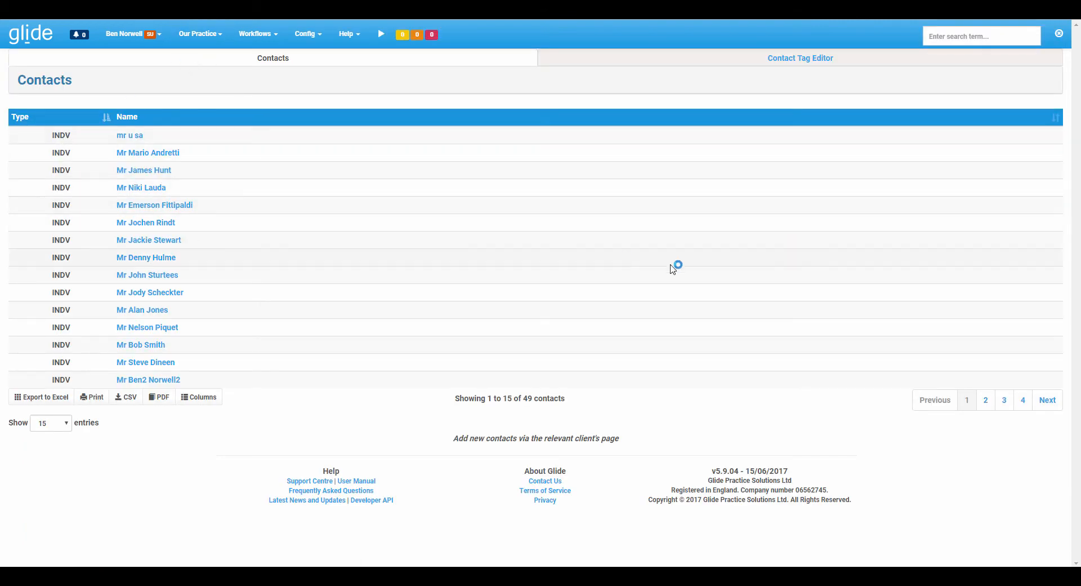
click(1023, 400)
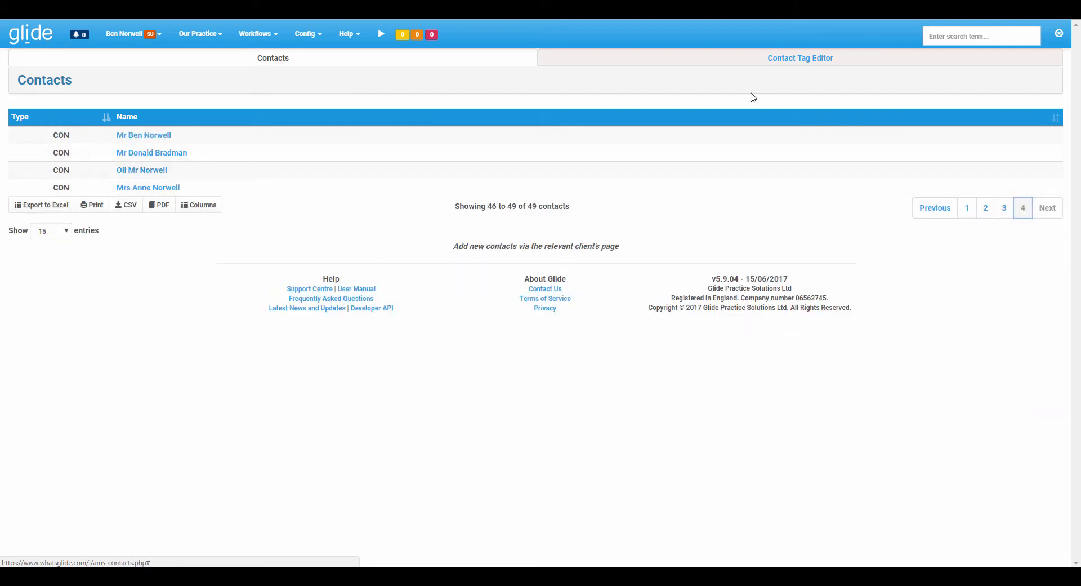
click(804, 62)
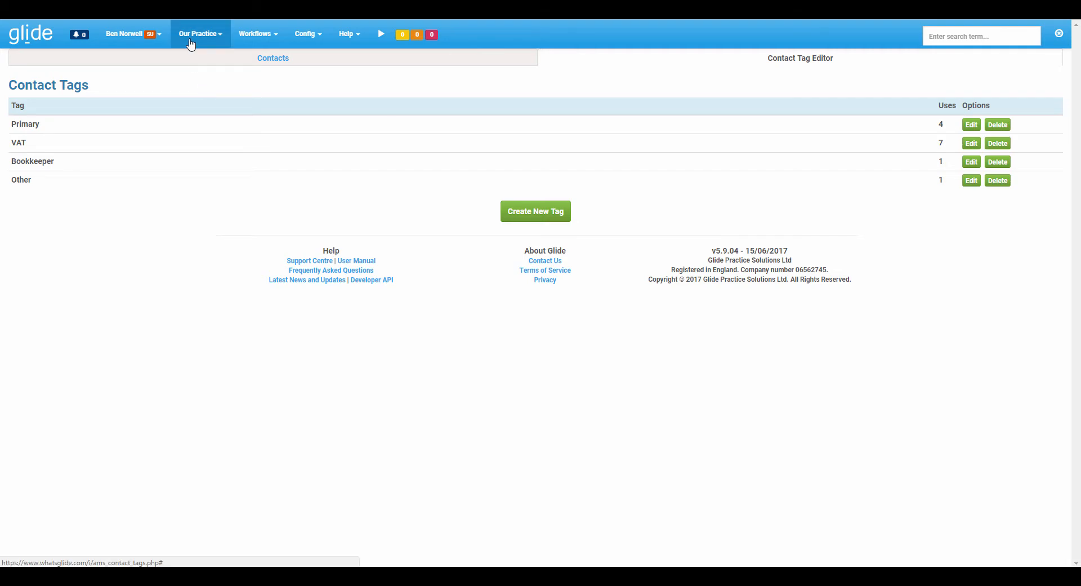
Open the practice's client list and show its bulk email options.
click(218, 40)
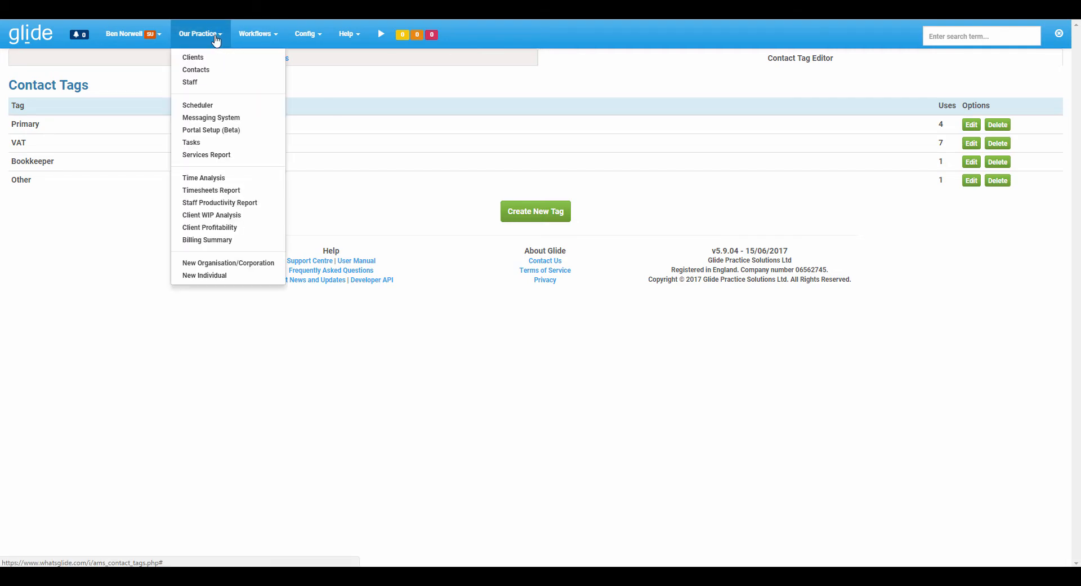
click(210, 59)
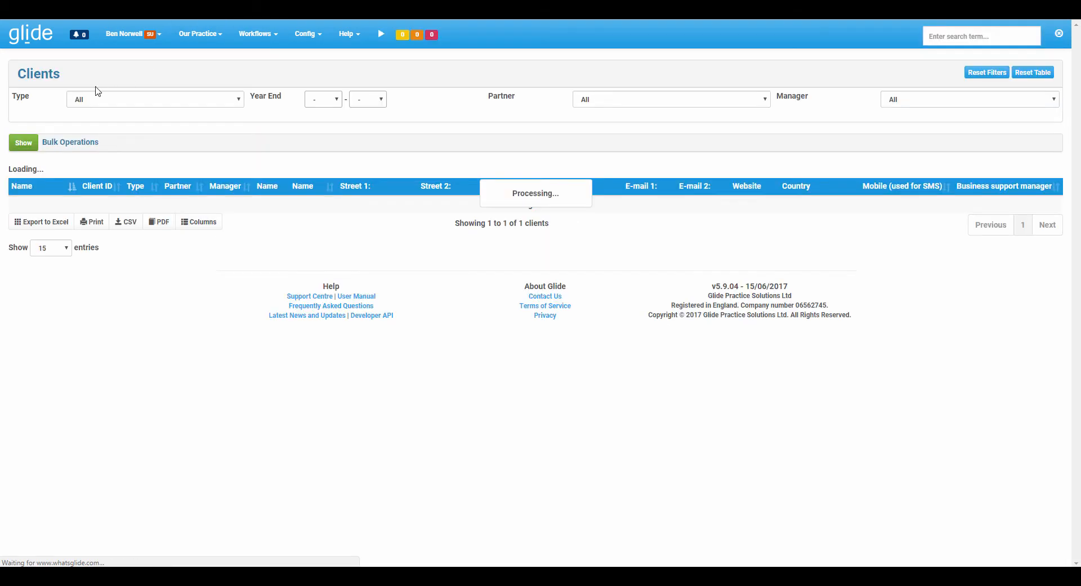
click(25, 145)
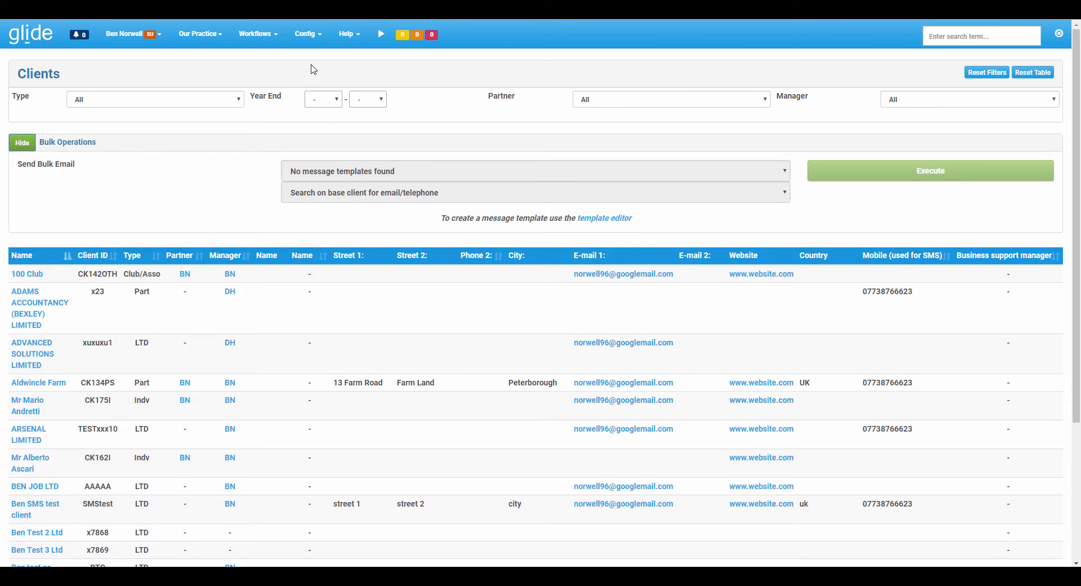
Examine the delivery target options of the VAT returns deadline alert with the -22 offset, leaving the alert unsaved.
click(307, 37)
click(330, 119)
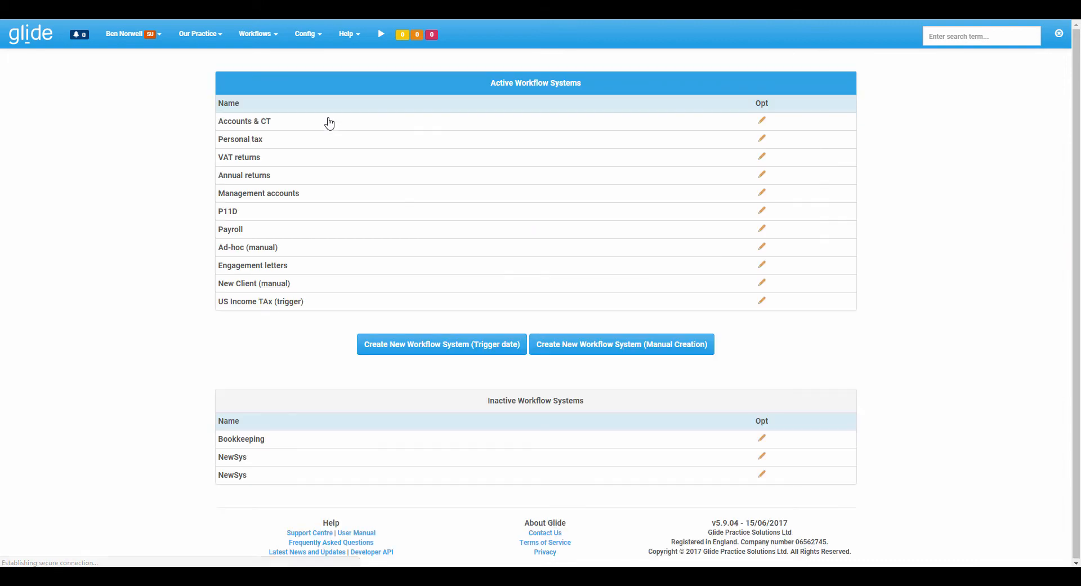
click(762, 156)
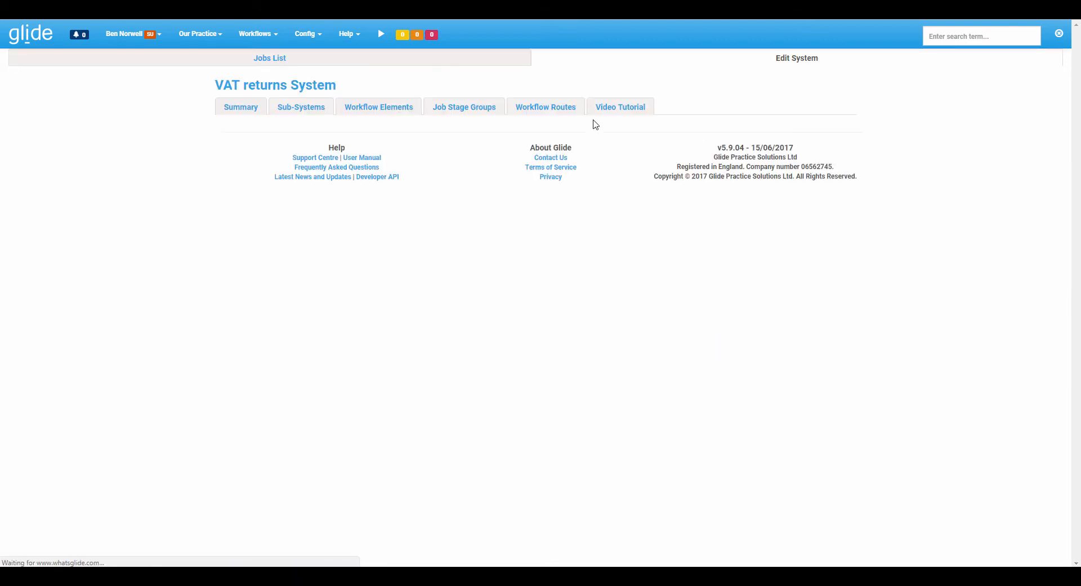
click(559, 108)
scroll(575, 202, down, 5)
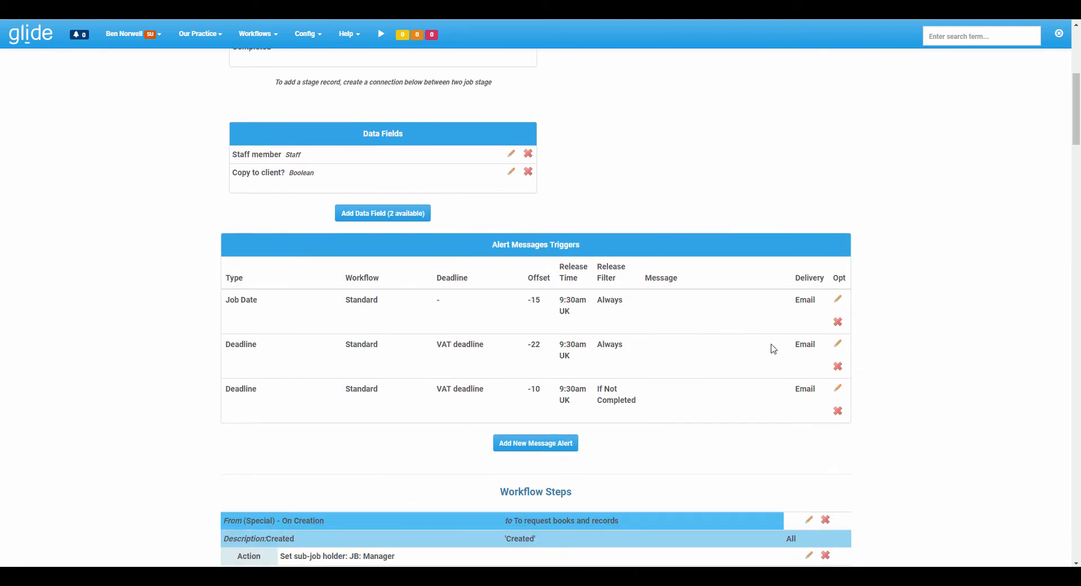
click(837, 346)
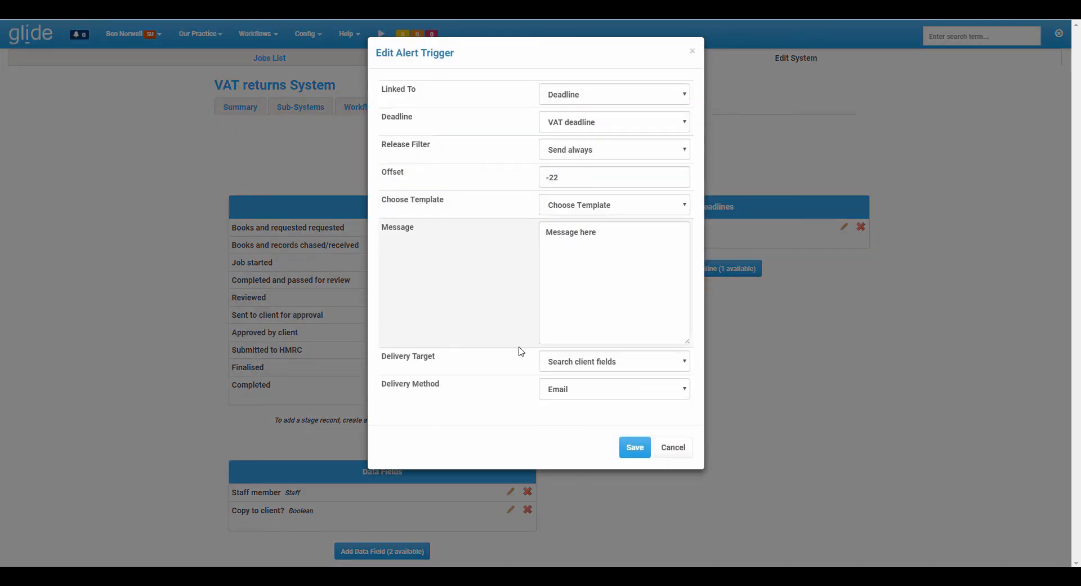
click(567, 368)
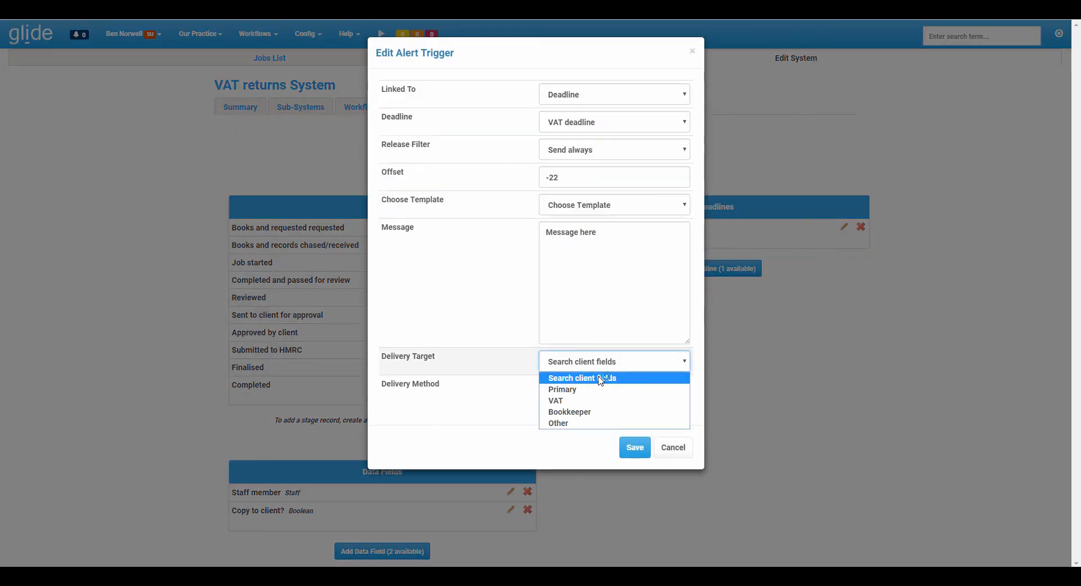
click(508, 393)
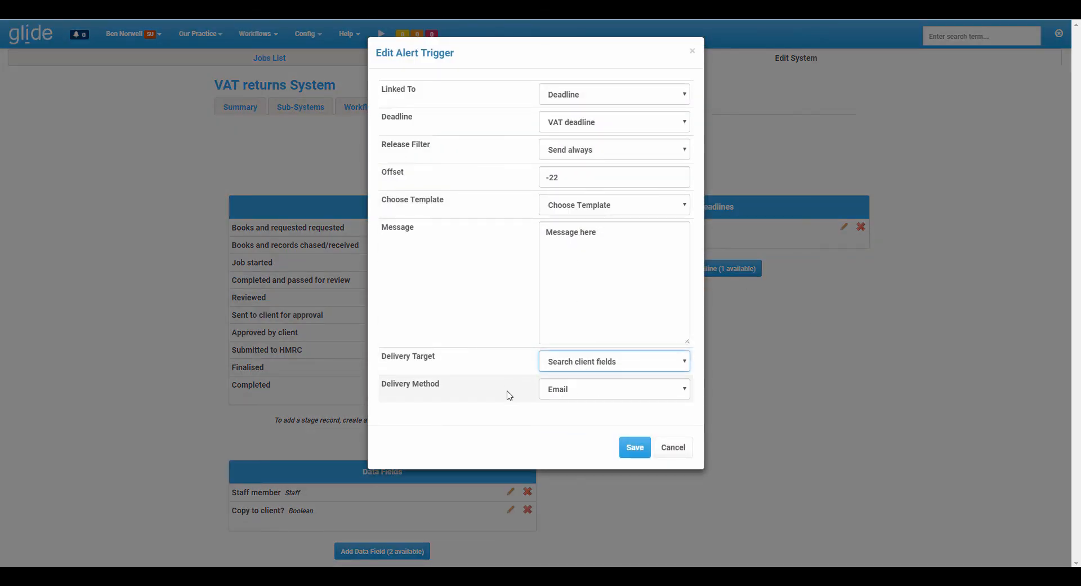
click(673, 447)
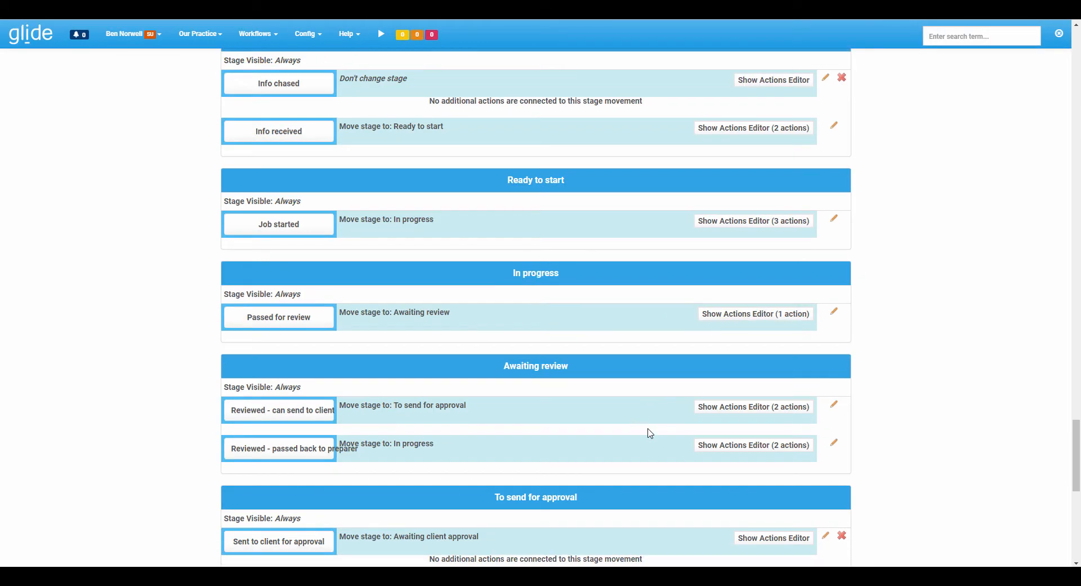
Examine the recipient options of the template email action on "Reviewed - can send to client", leaving the action unsaved.
click(758, 411)
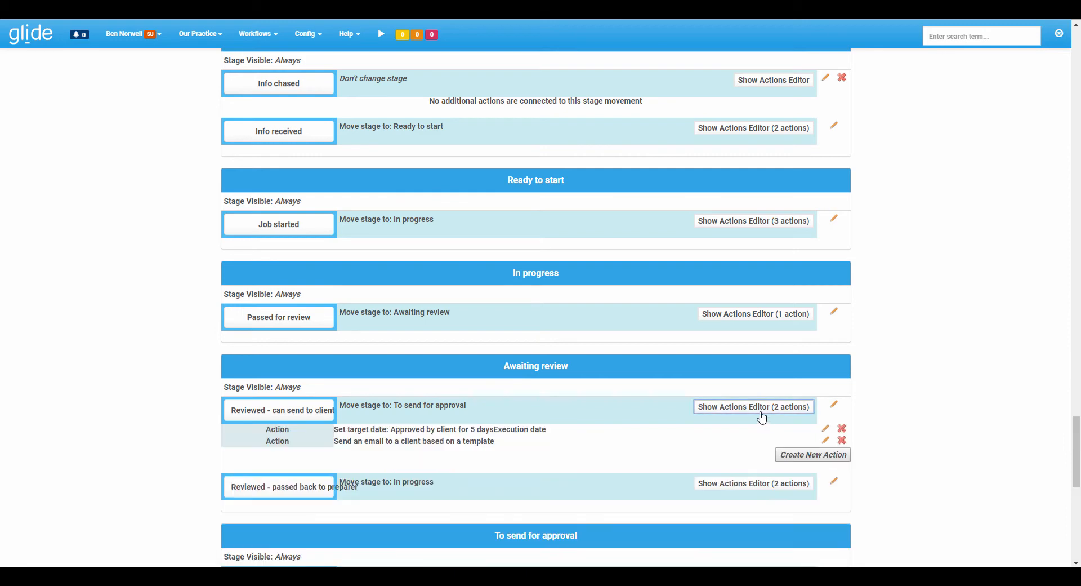
click(826, 440)
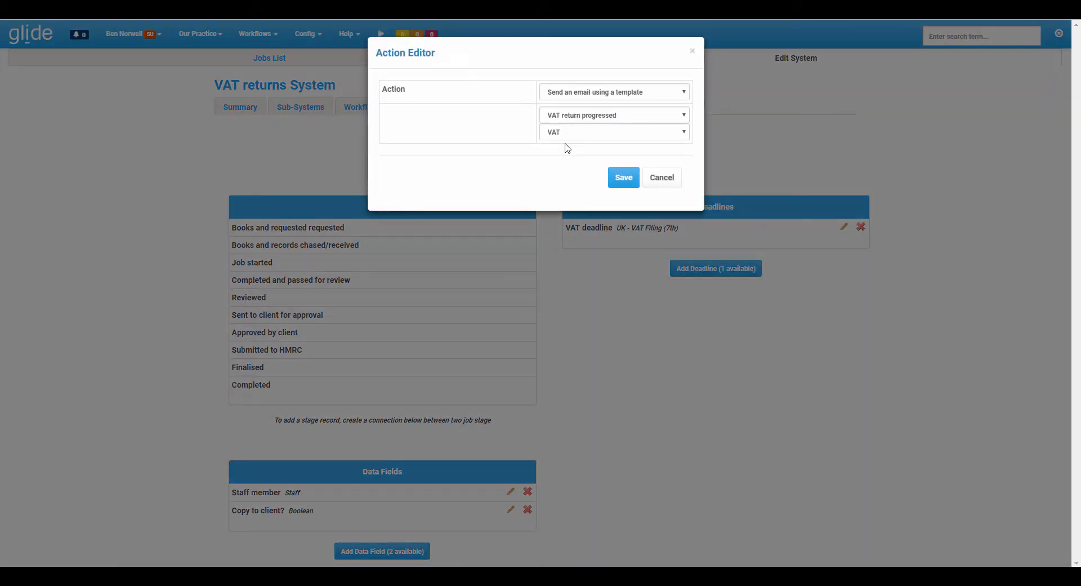
click(560, 139)
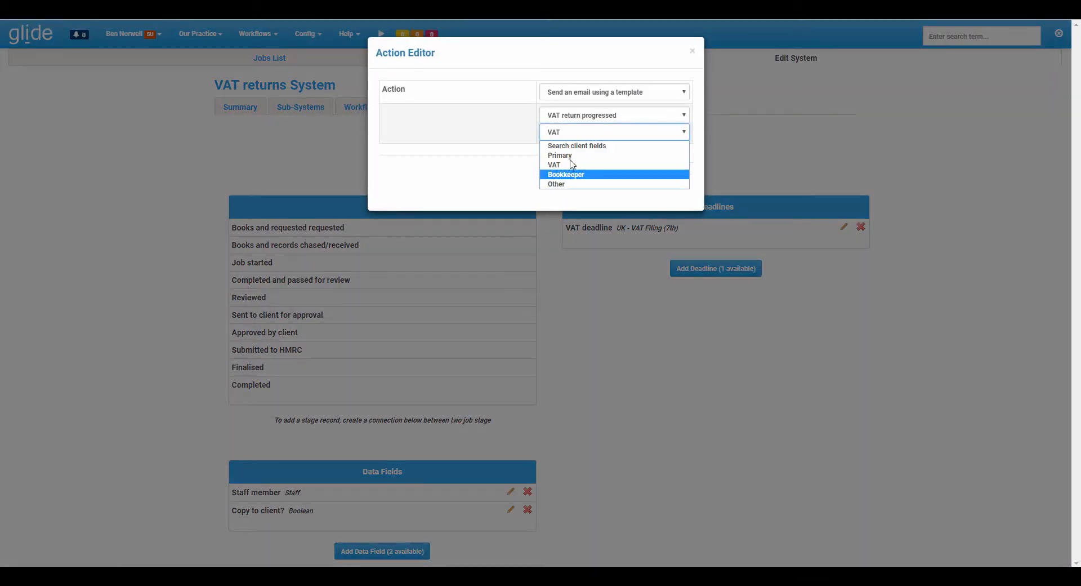
click(510, 176)
click(671, 177)
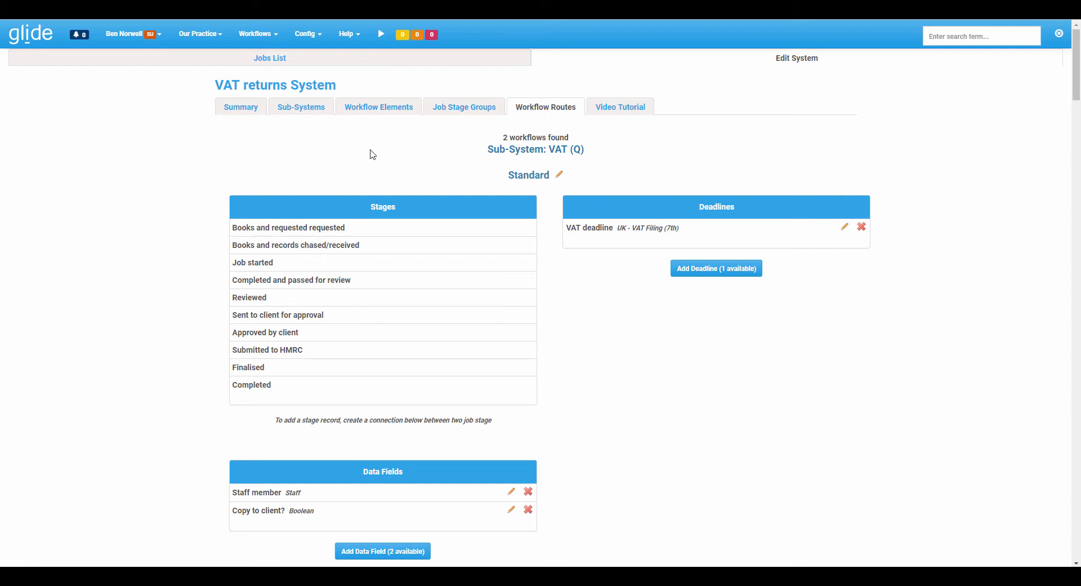
Examine the delivery method options of the VAT deadline alert with the -10 offset, leaving the alert unsaved.
scroll(411, 203, down, 5)
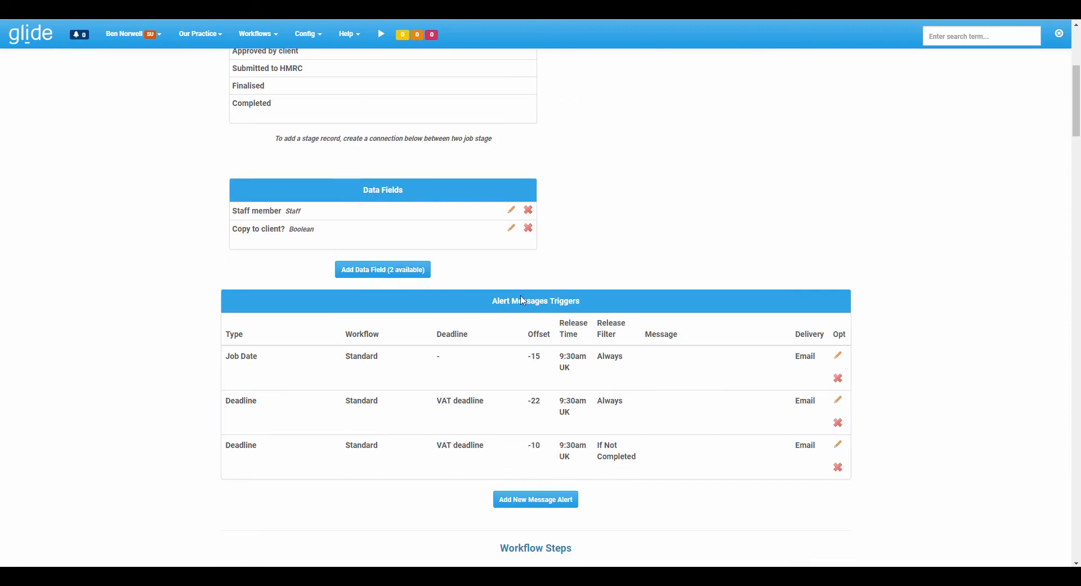
click(838, 444)
click(565, 260)
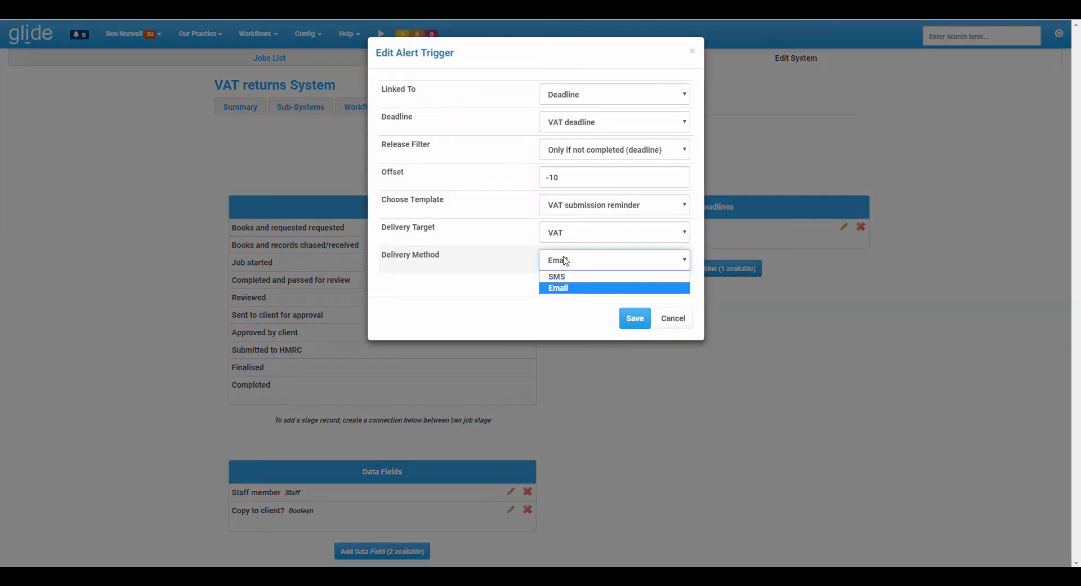
click(508, 285)
click(674, 318)
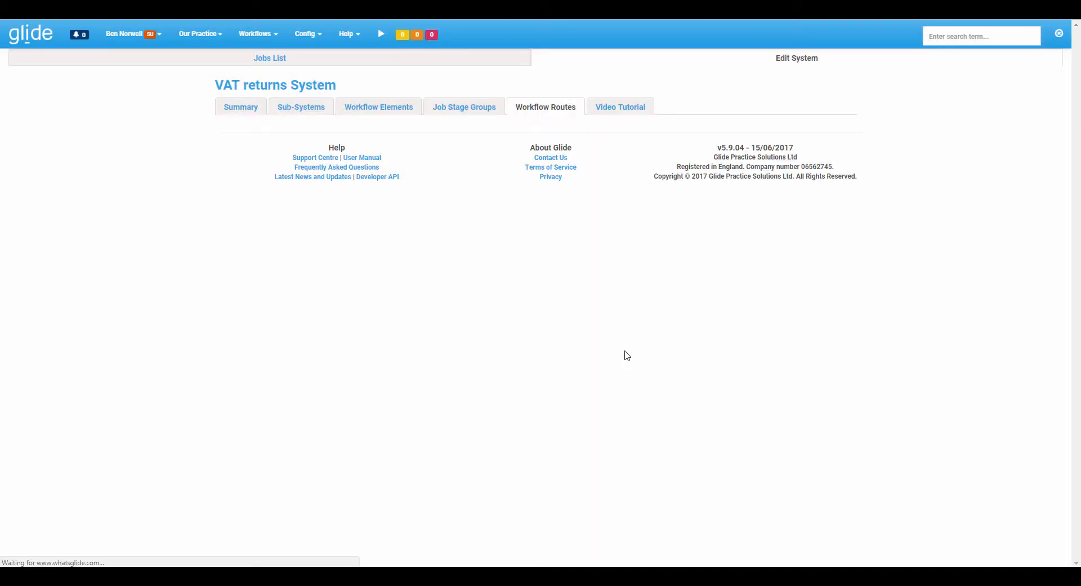
scroll(628, 355, down, 15)
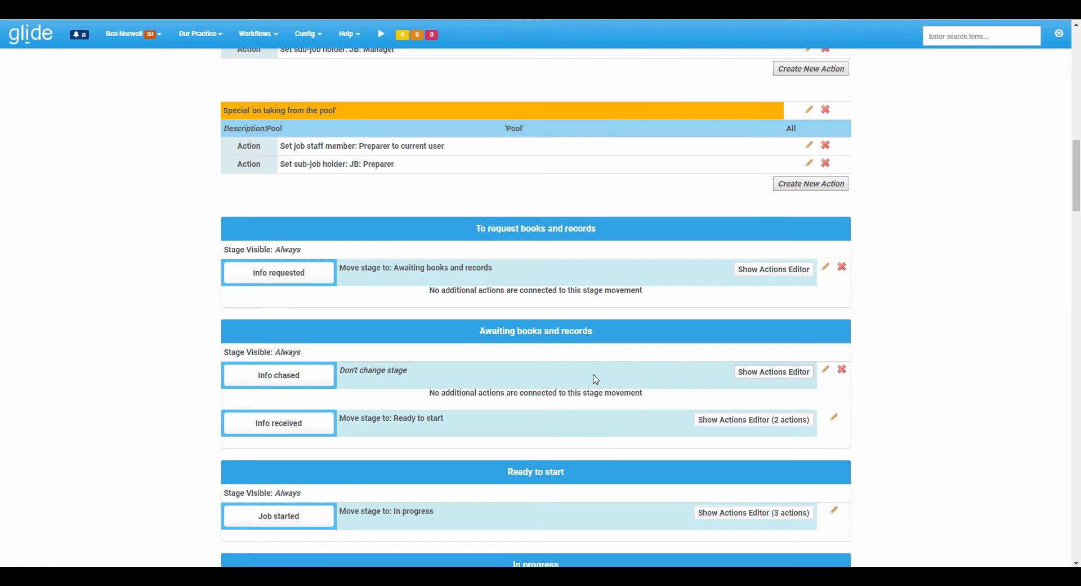
scroll(536, 368, up, 15)
scroll(536, 369, up, 2)
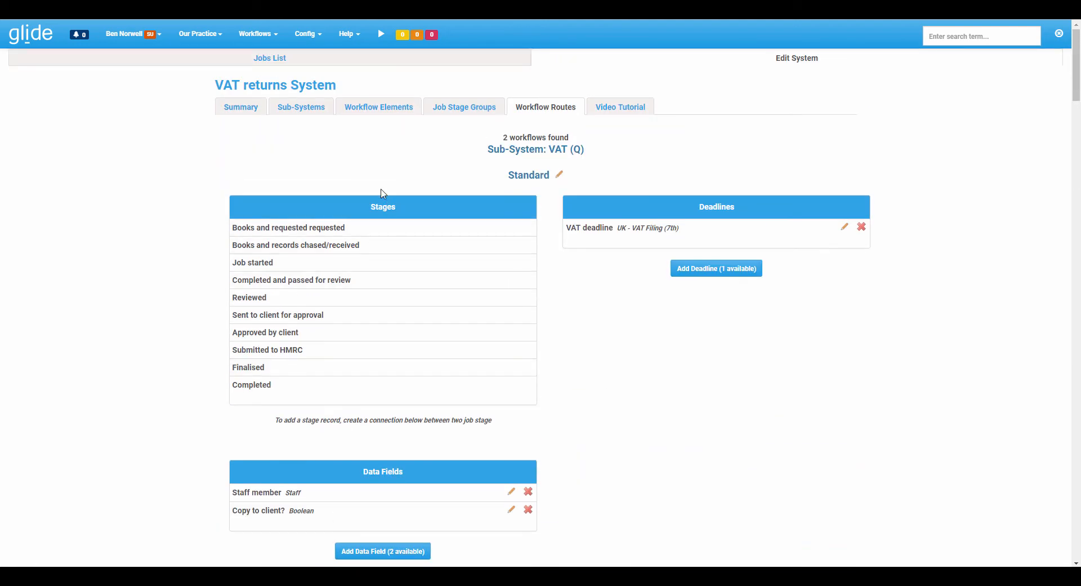
Hide the client list's bulk operations, open ADVANCED SOLUTIONS LIMITED and locate its "Mobile (used for SMS)" field.
click(212, 36)
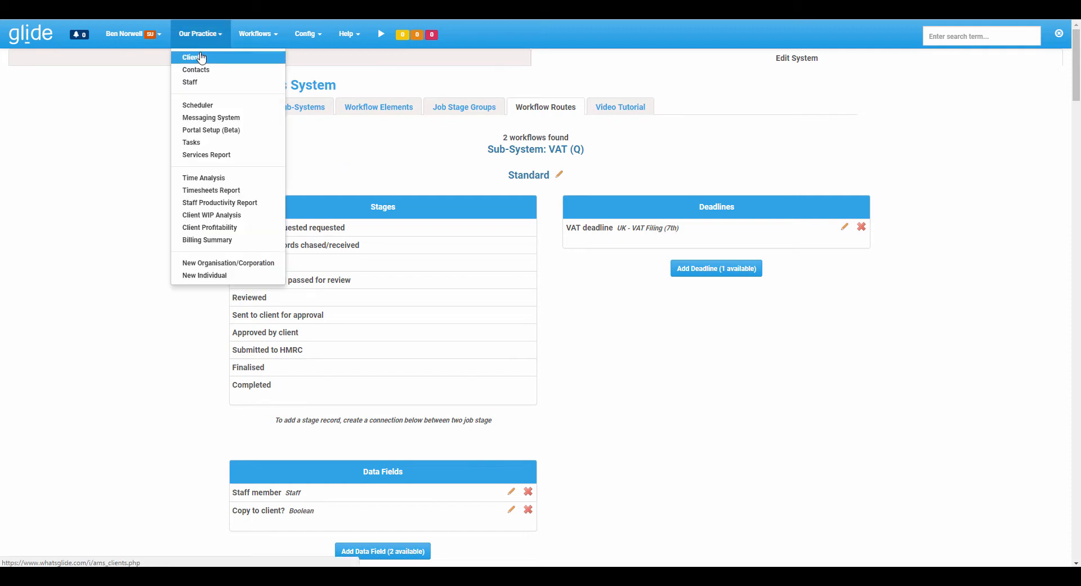
click(197, 57)
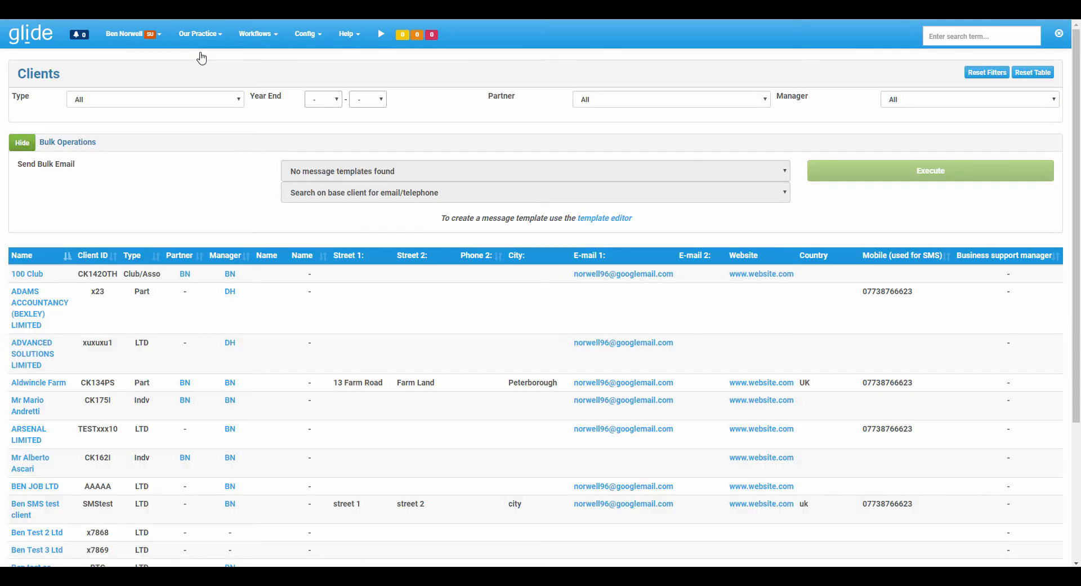
click(23, 144)
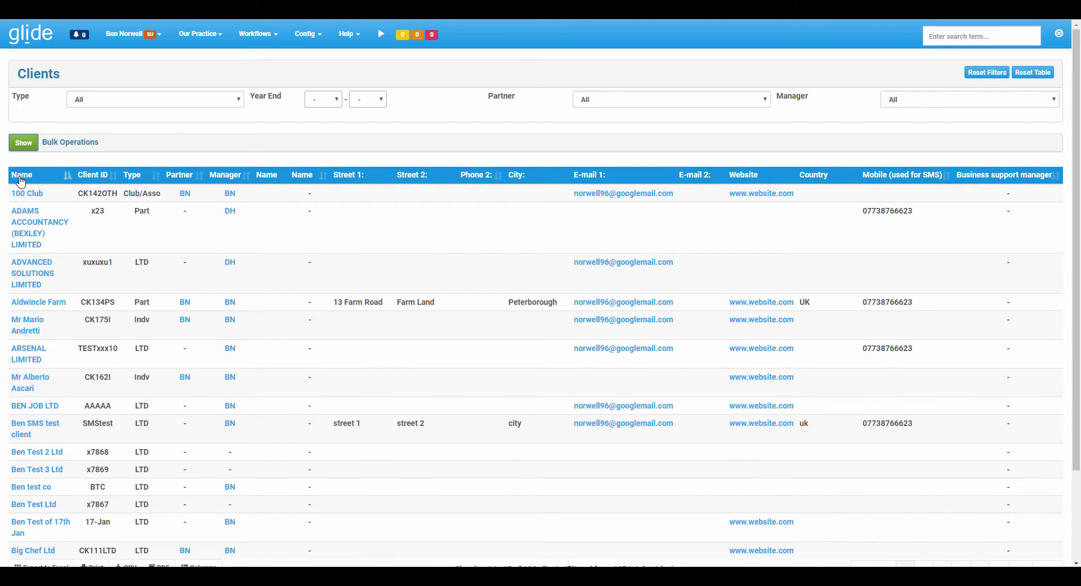
click(34, 280)
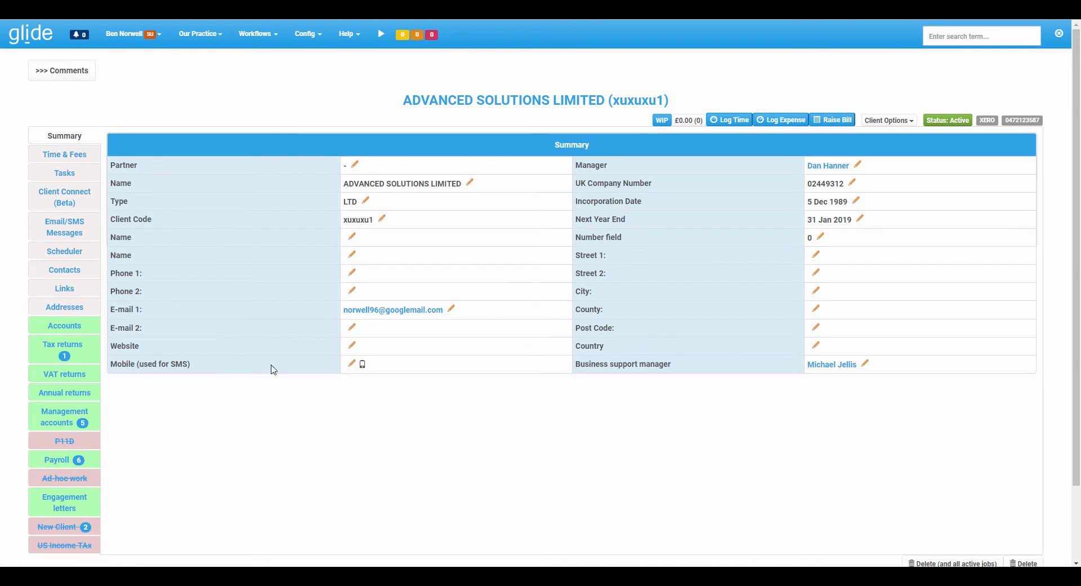
drag(144, 366, 195, 367)
click(197, 366)
drag(119, 364, 195, 367)
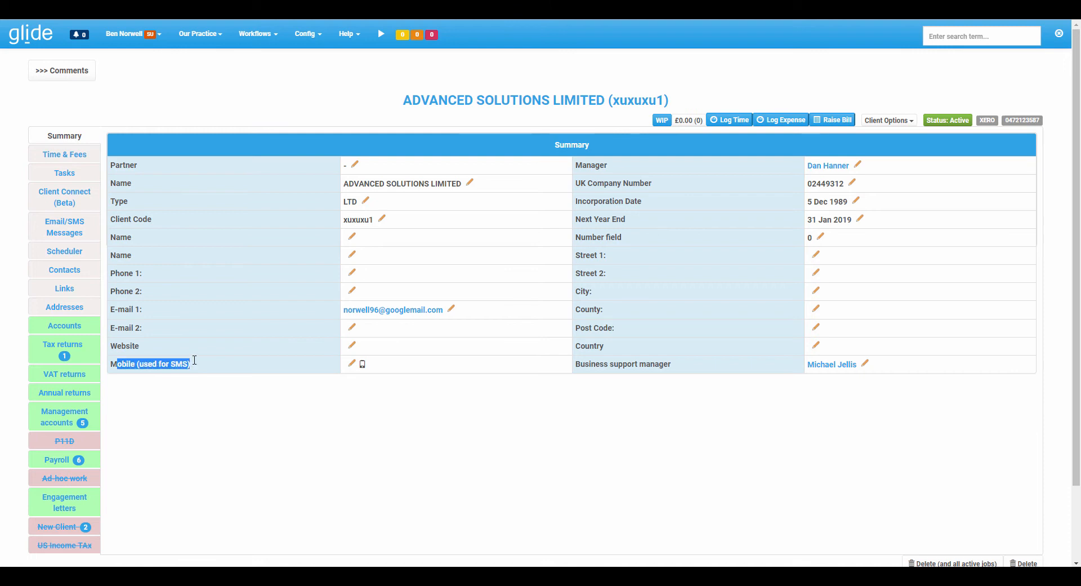
click(196, 366)
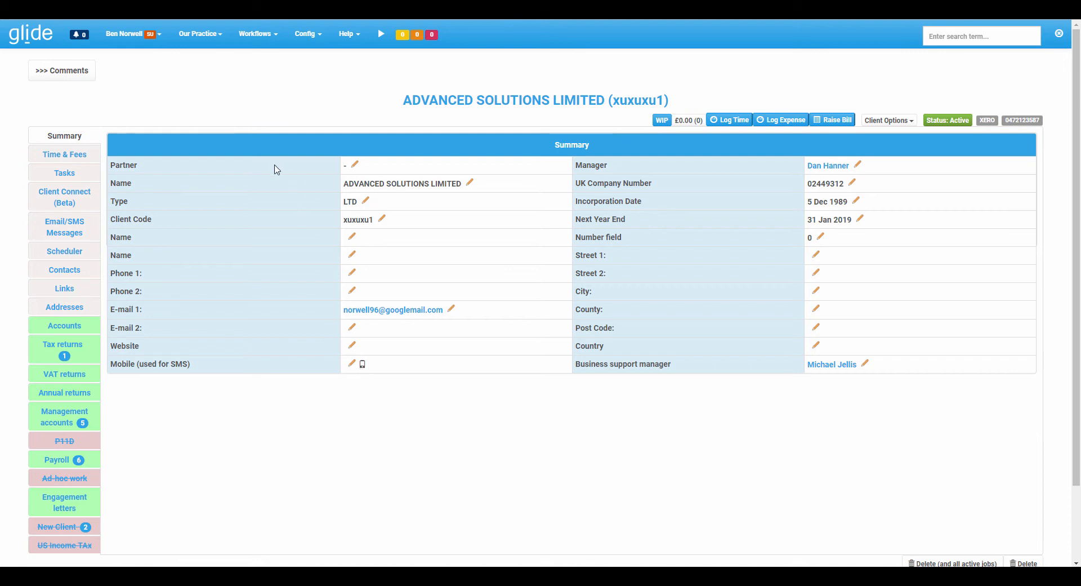
Check the data store tag of the "Mobile (used for SMS)" additional client field, leaving its settings unsaved.
click(307, 36)
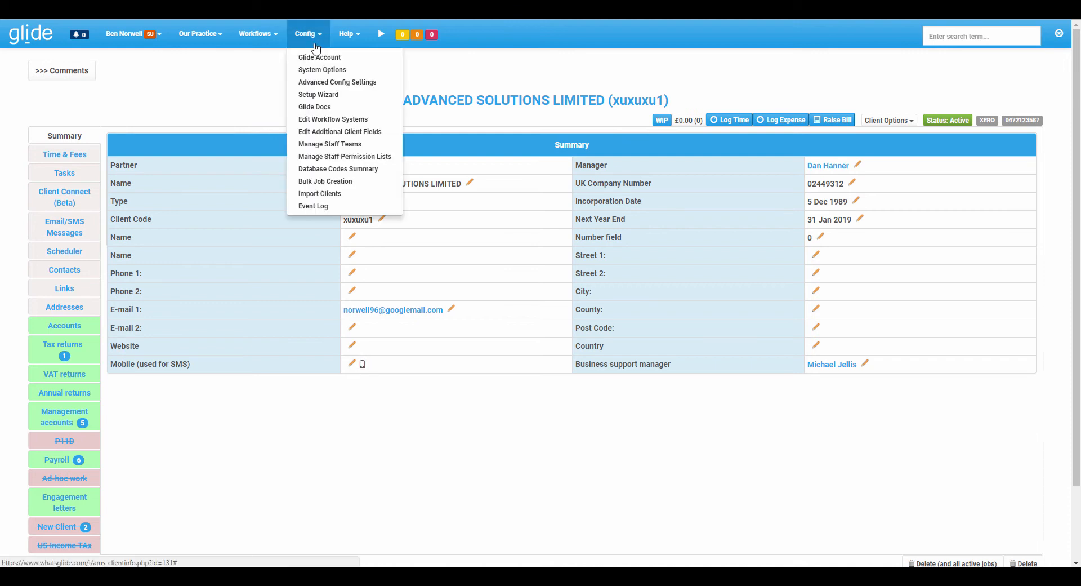
click(339, 132)
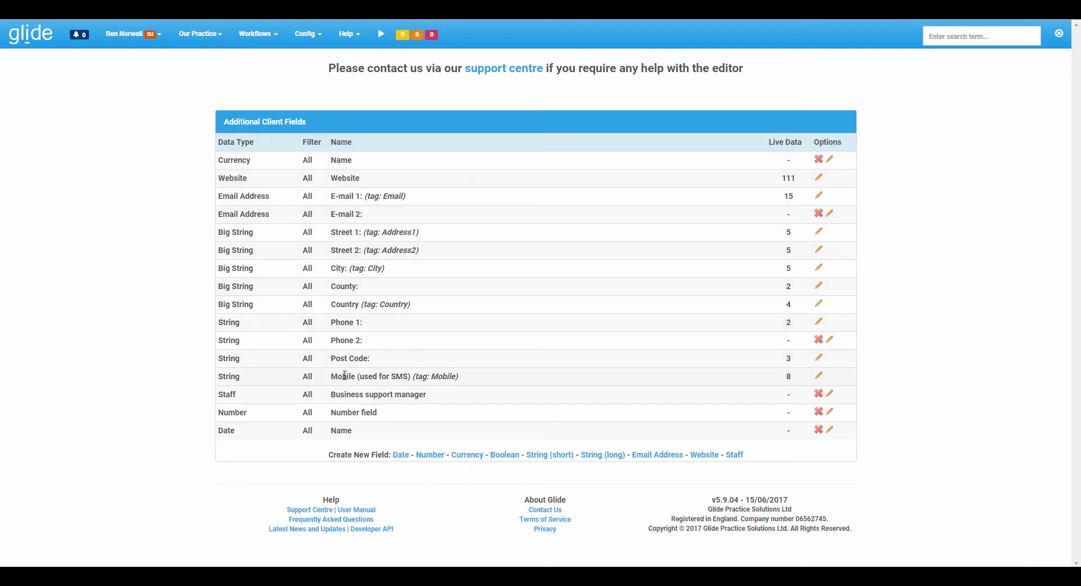
drag(338, 376, 446, 376)
click(416, 376)
click(820, 376)
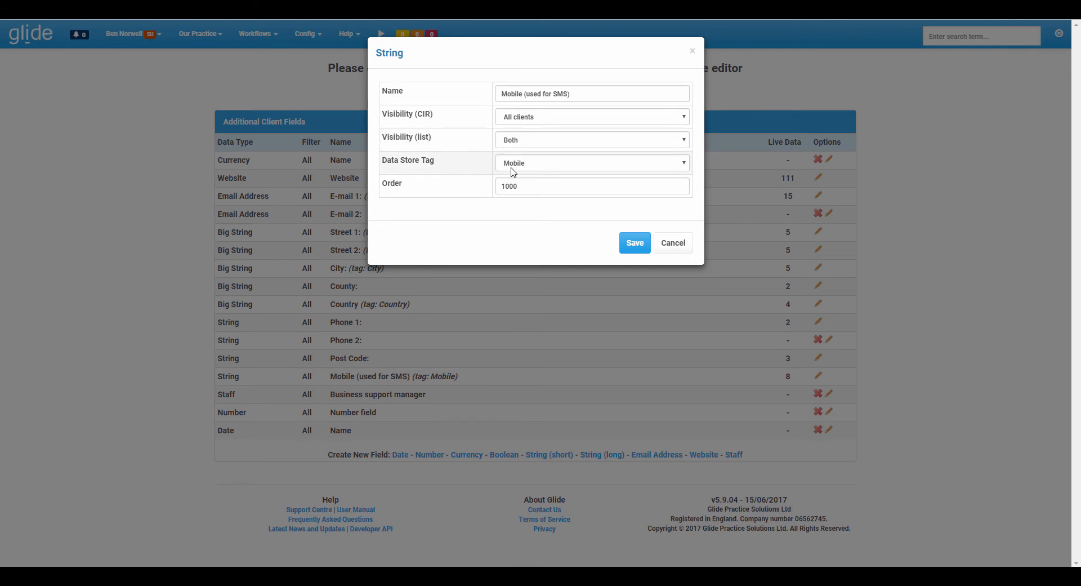
click(673, 242)
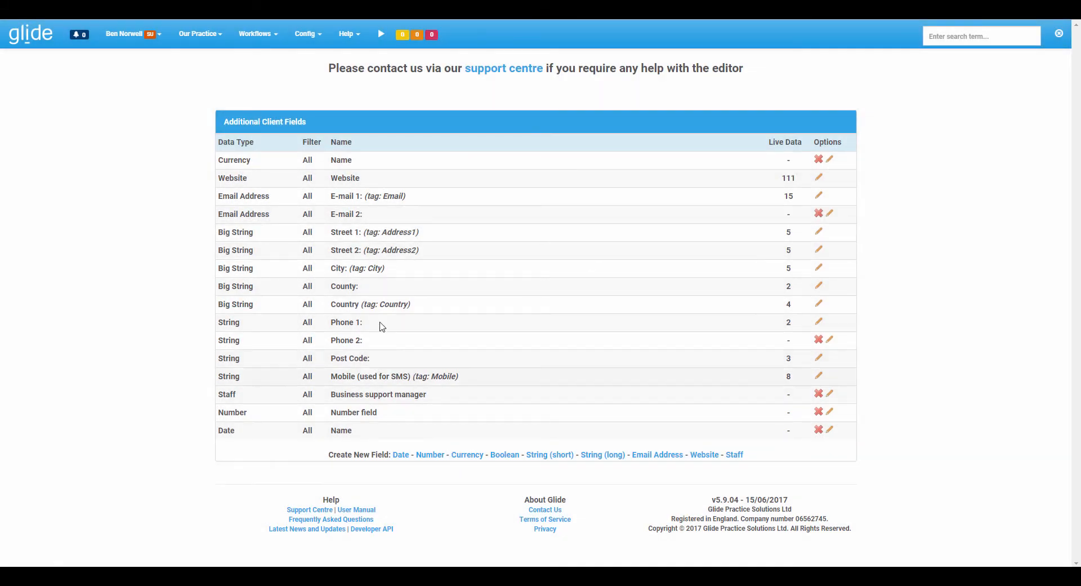
Link an existing contact to ADVANCED SOLUTIONS LIMITED without adding a tag, and open that contact's record.
click(10, 33)
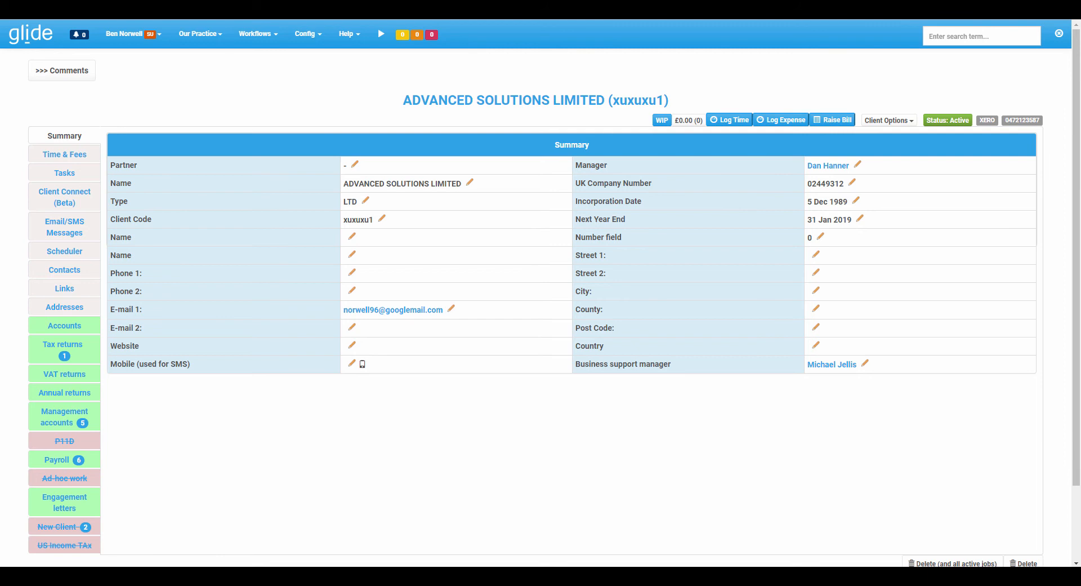
click(66, 269)
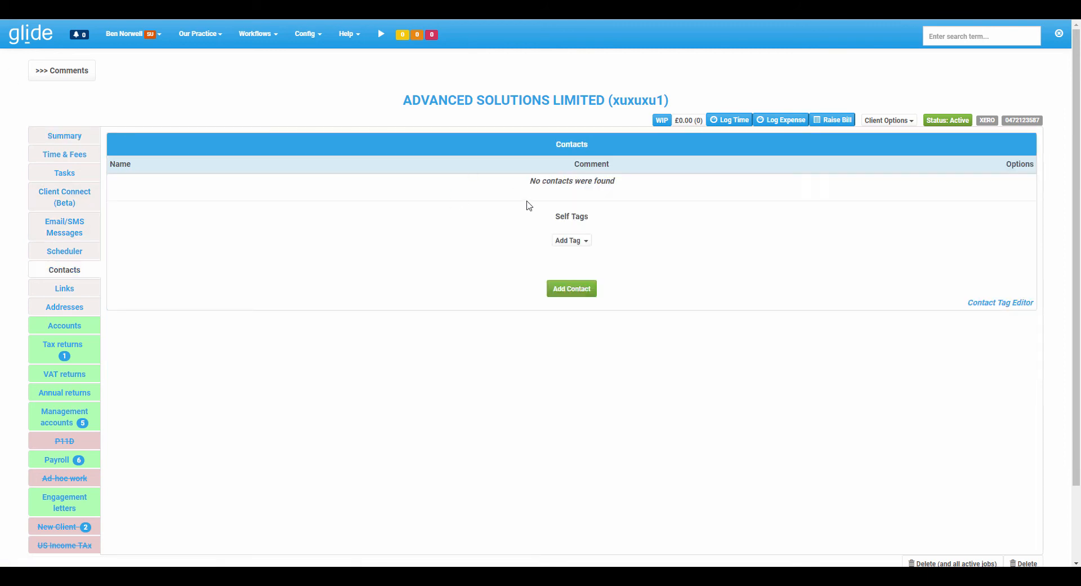
click(574, 295)
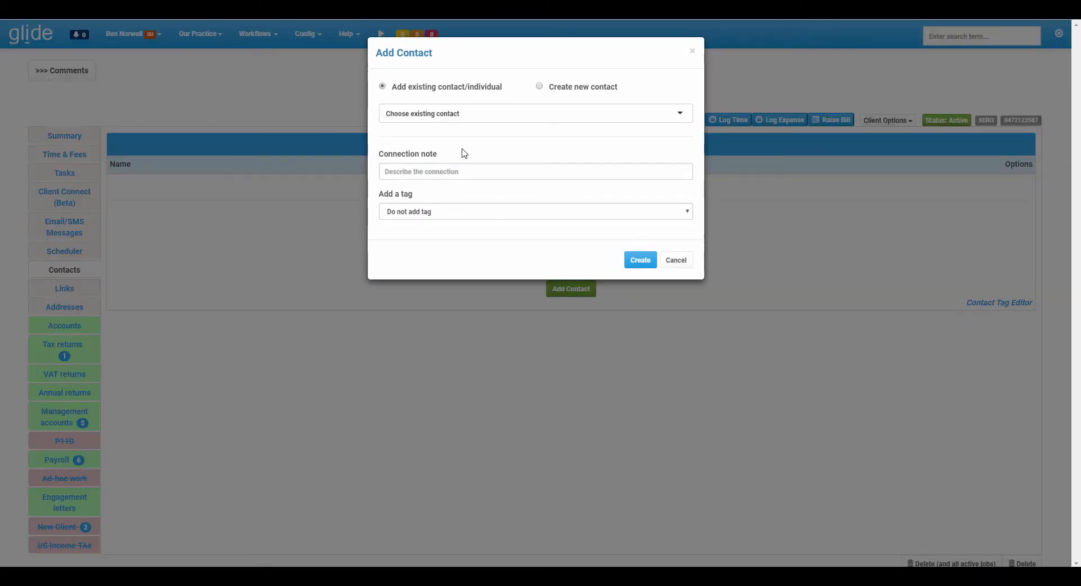
click(434, 112)
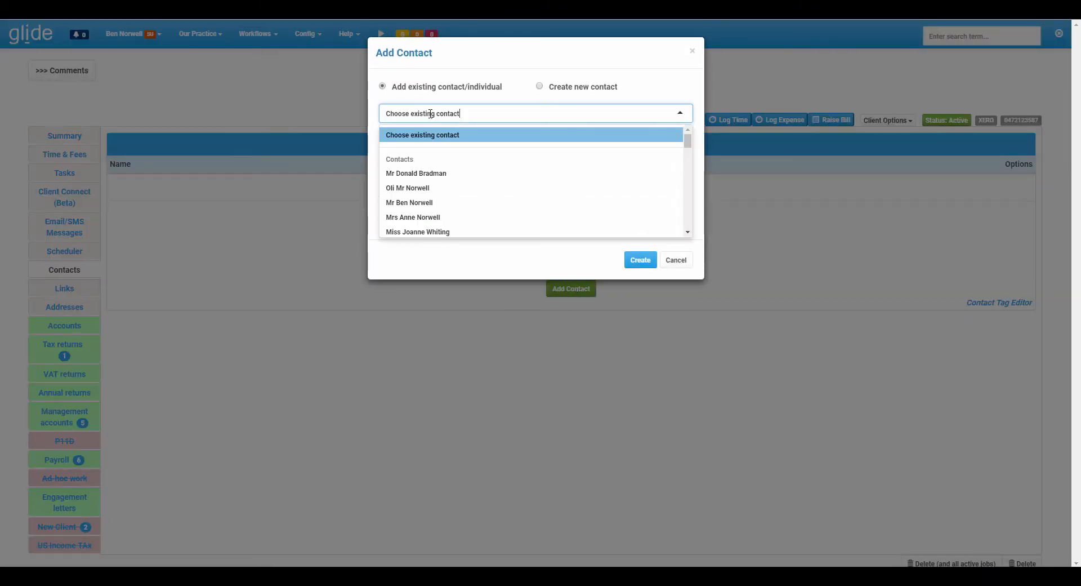
click(437, 203)
click(640, 259)
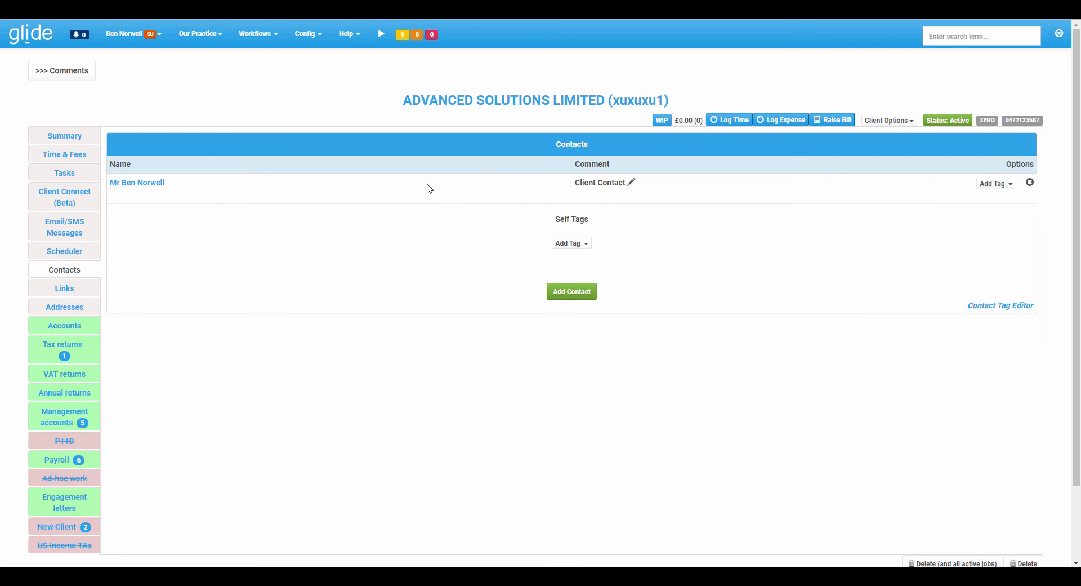
click(139, 188)
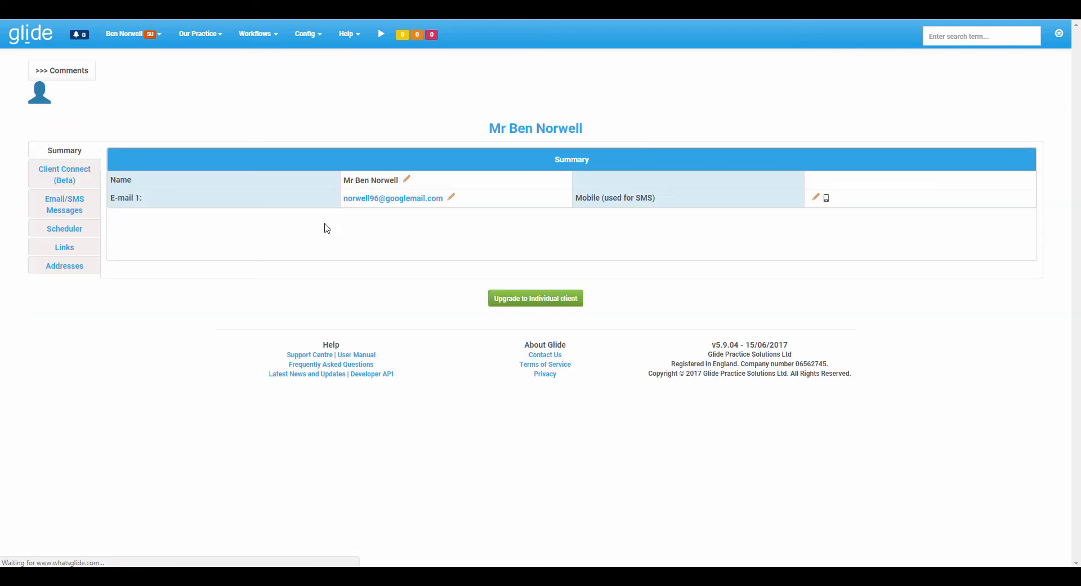